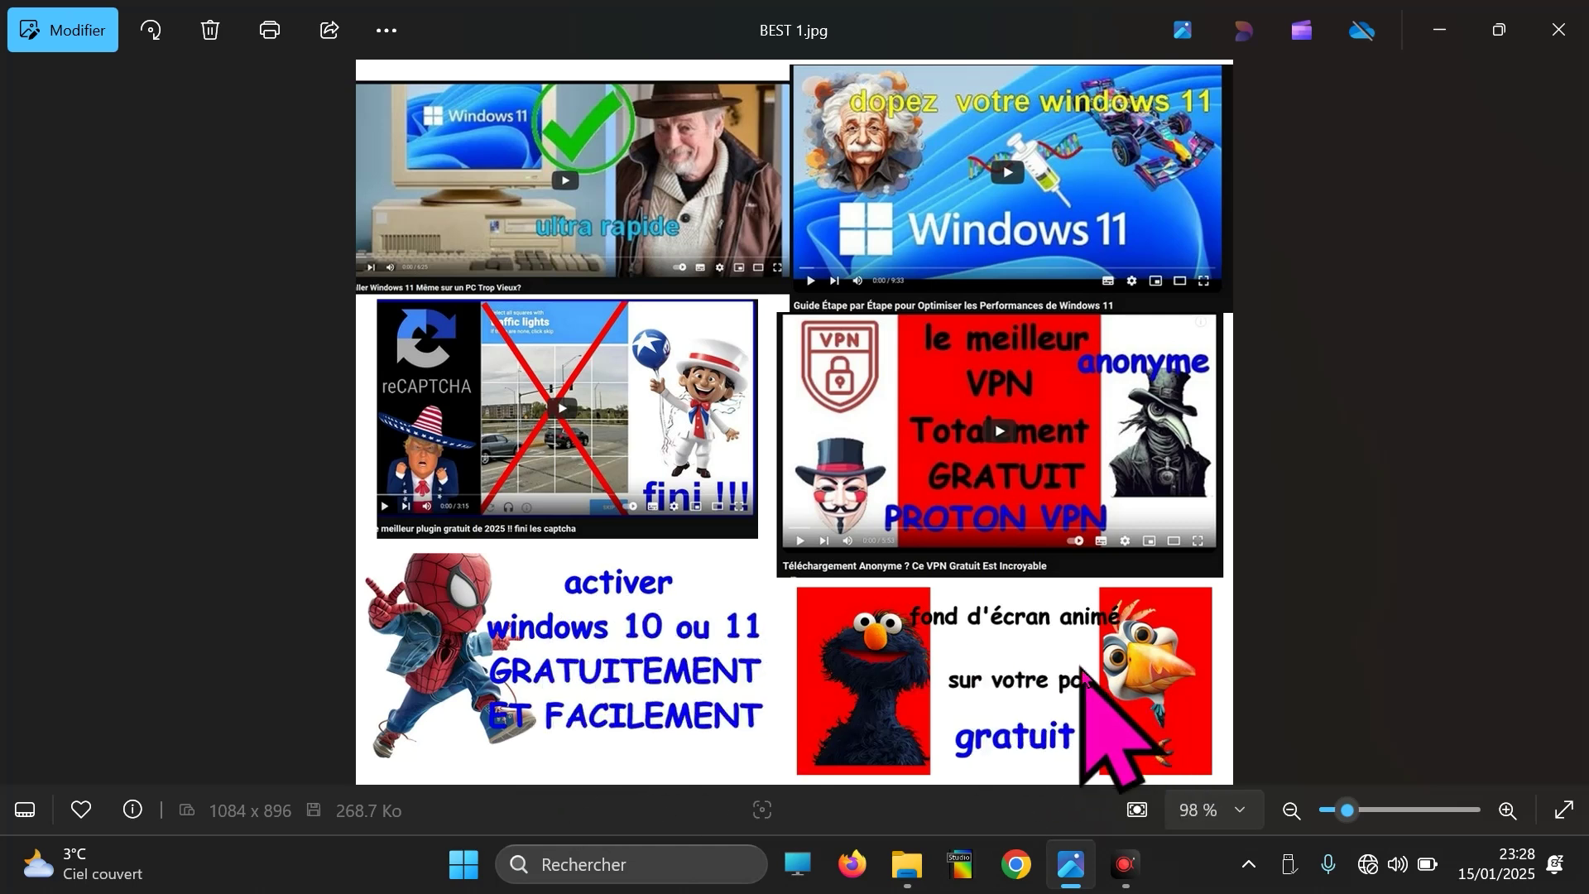
key(super+d)
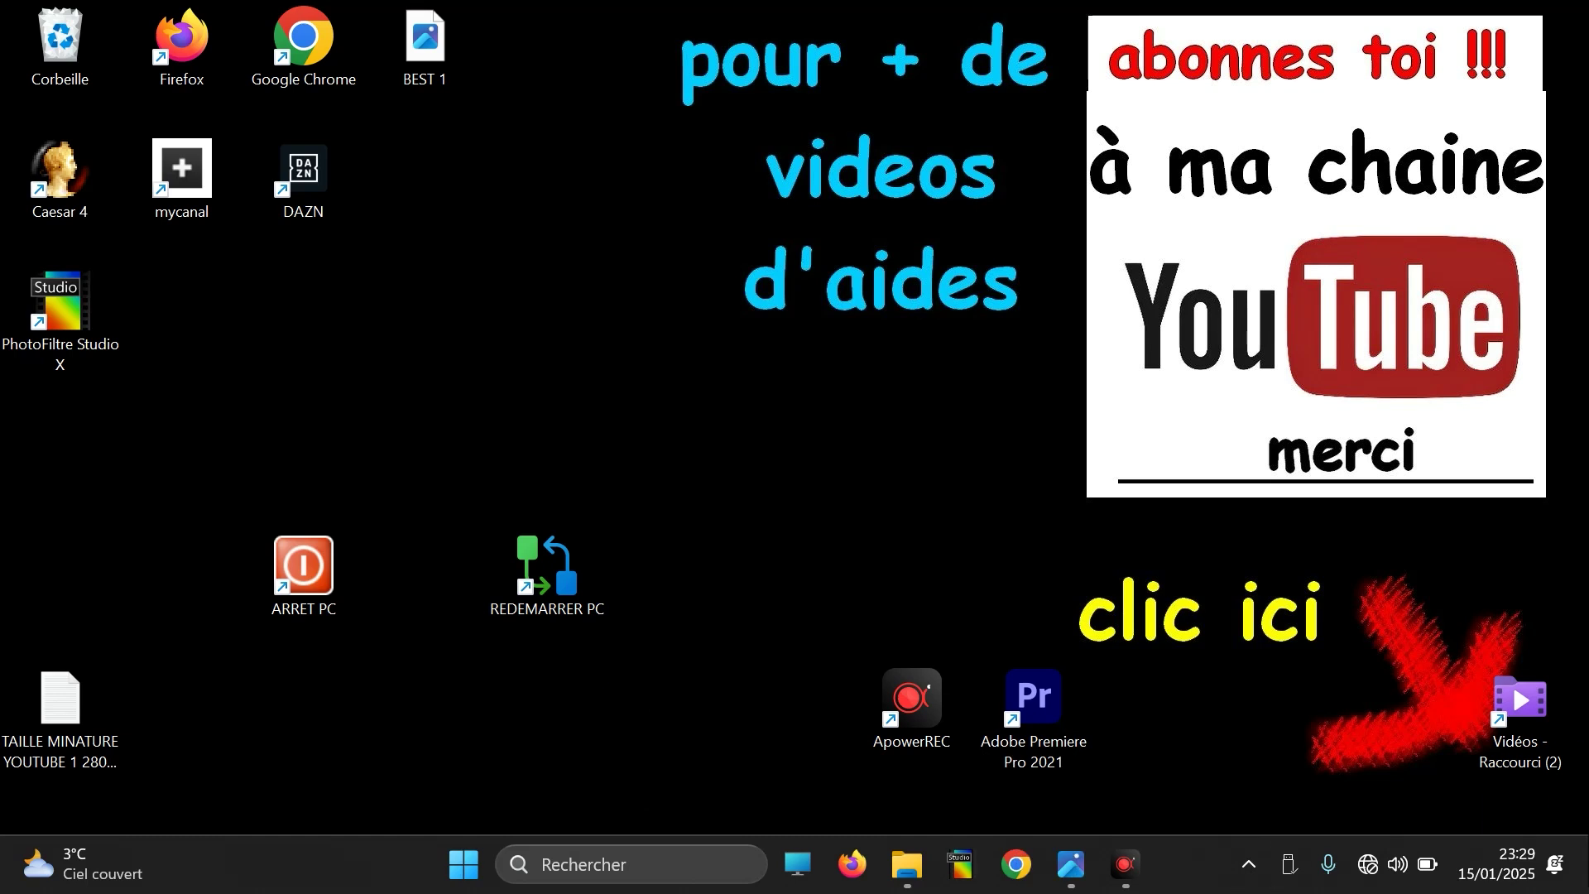
click(1559, 779)
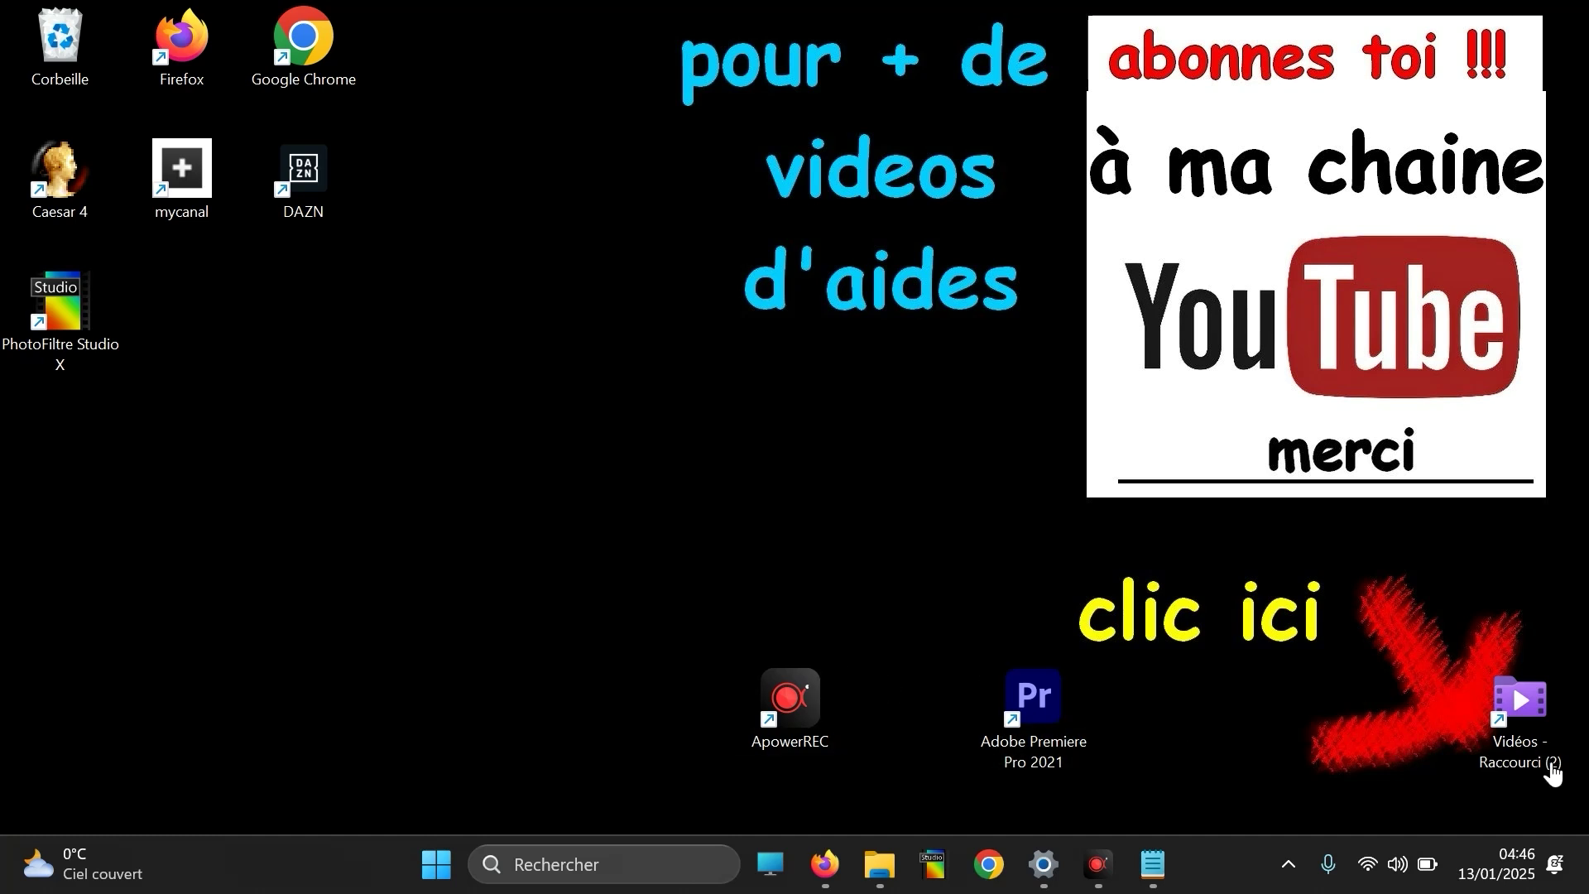
- Switch to Firefox, search the web for "oracle java download" and open Oracle's Java Downloads page
click(825, 864)
click(1156, 396)
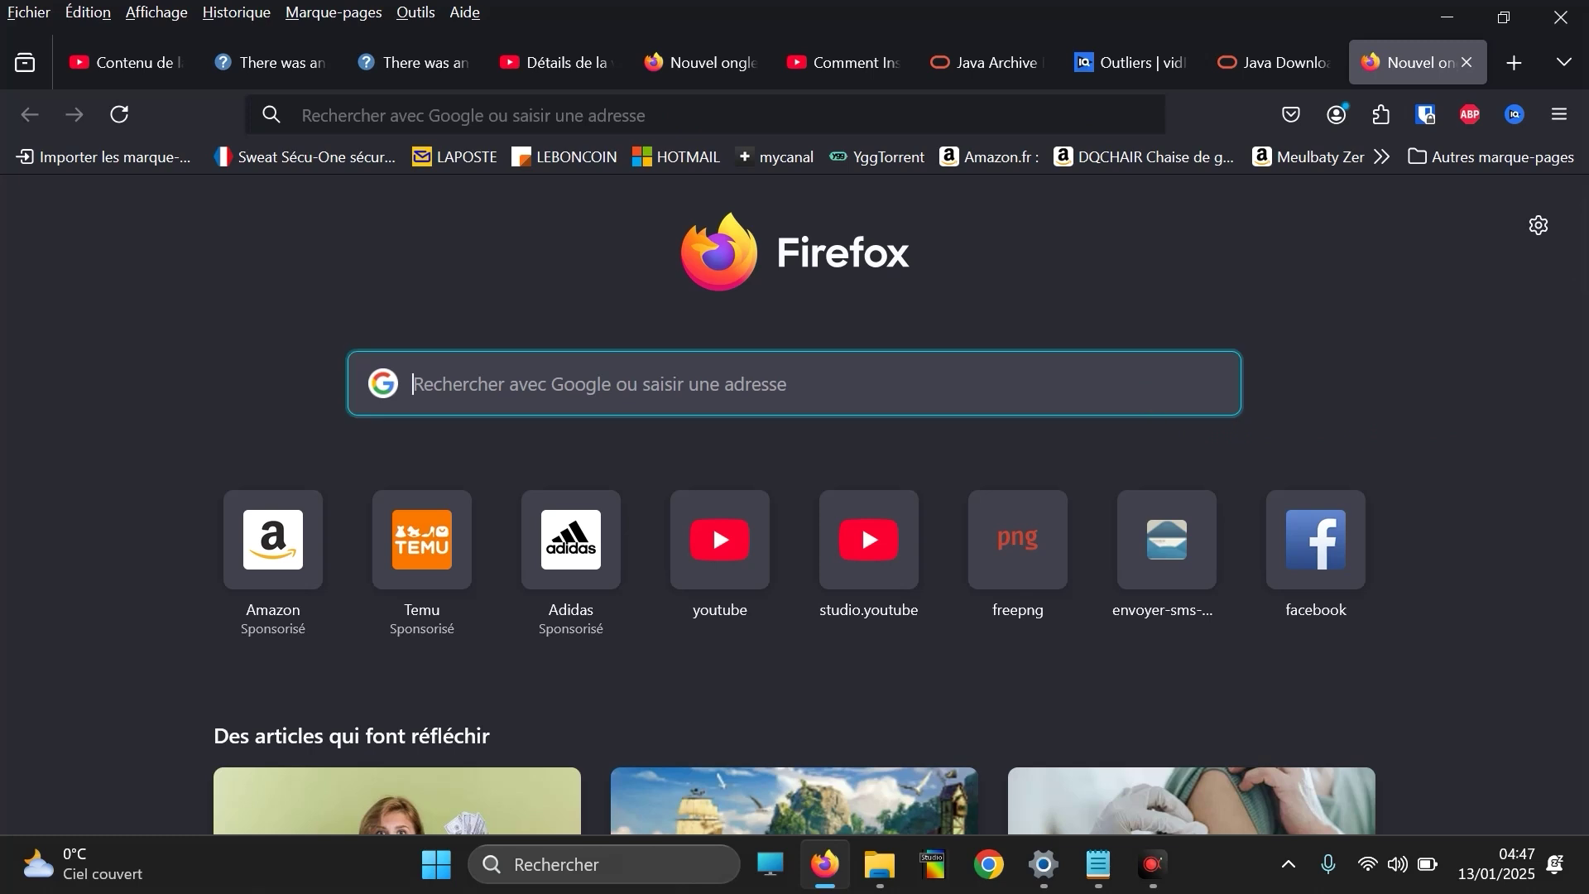
text(oracle)
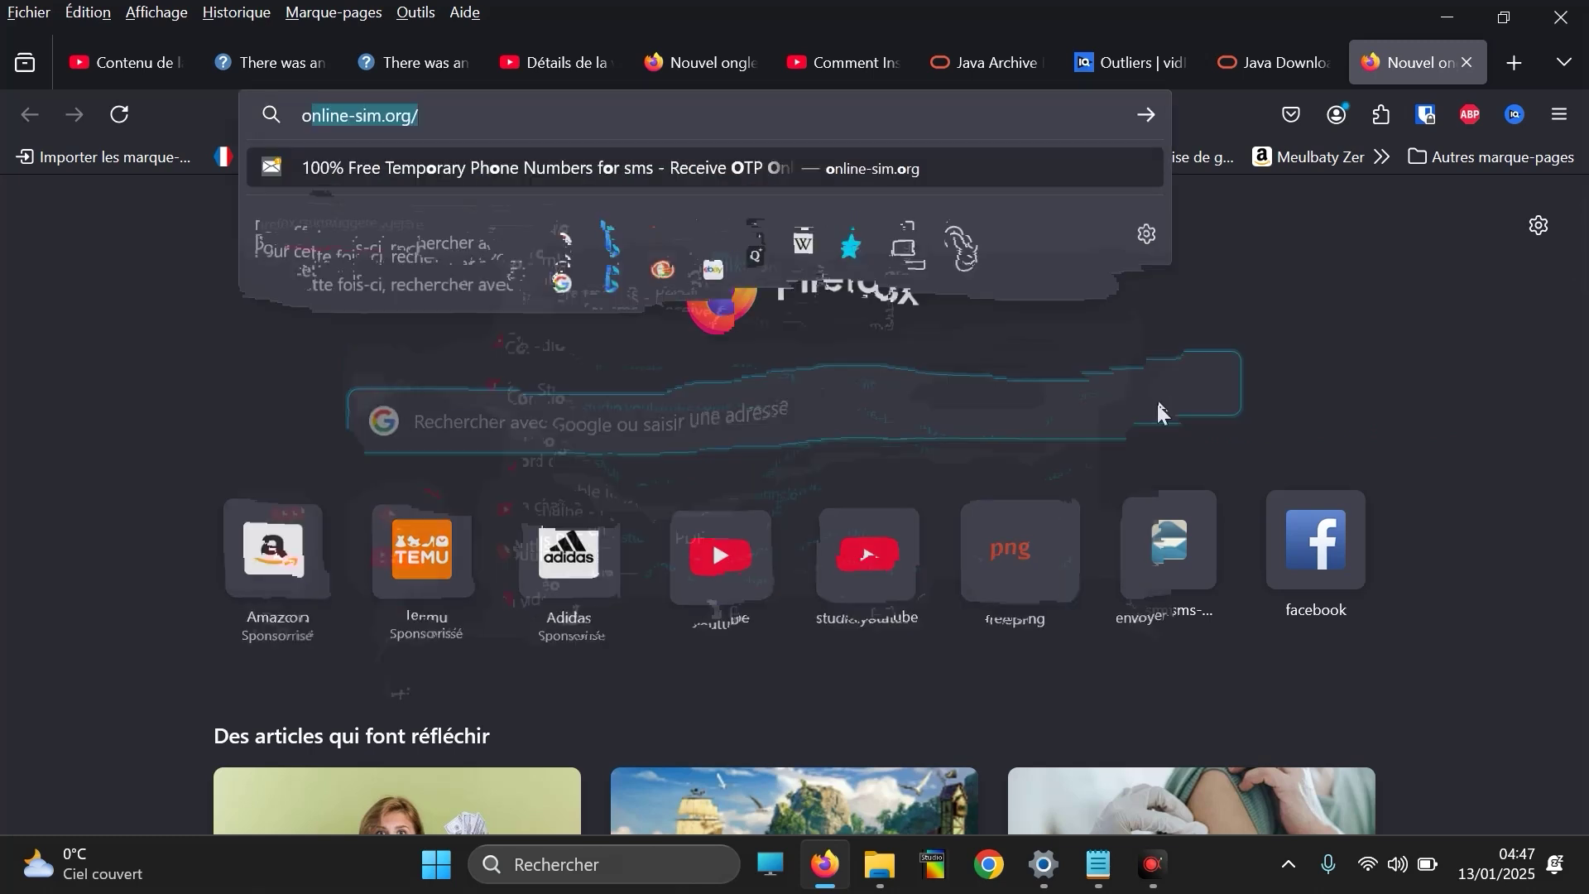
text( java downloa)
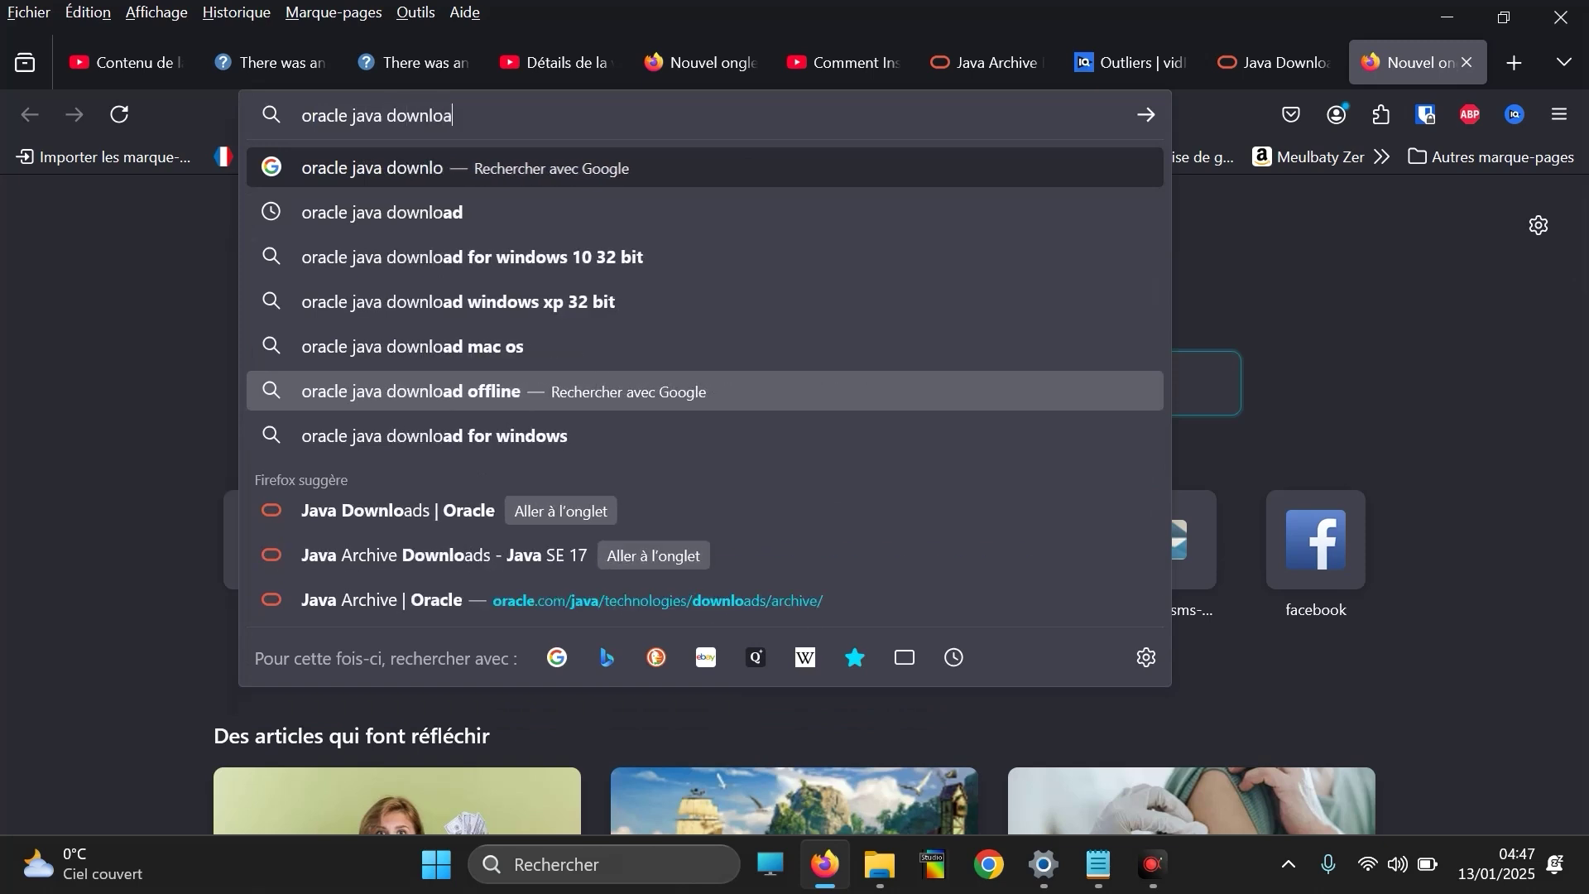
text(d)
key(Return)
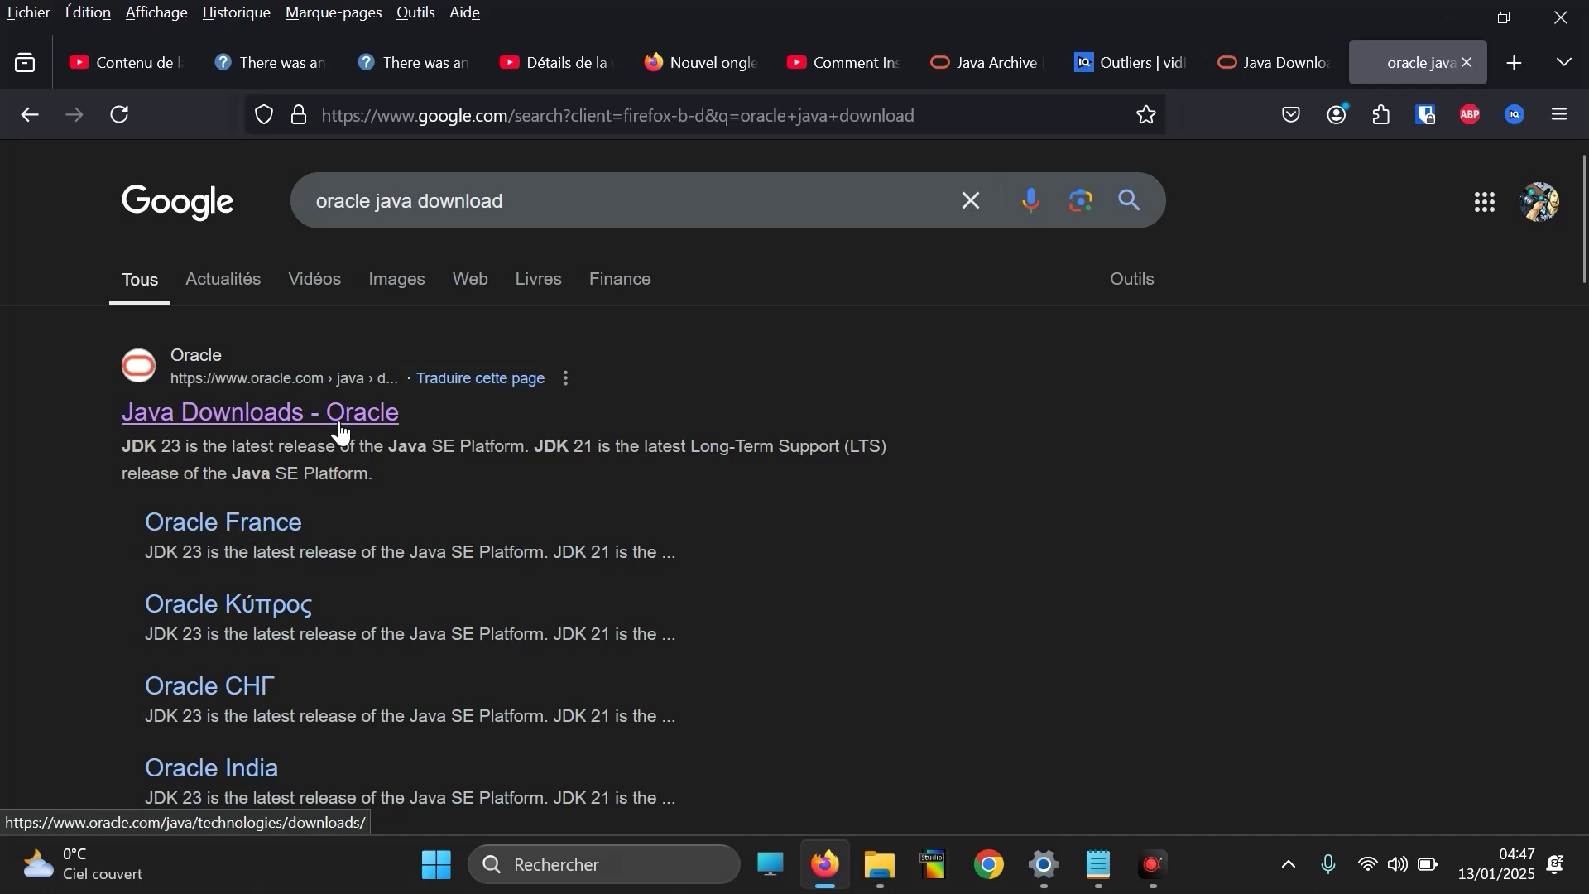
click(337, 423)
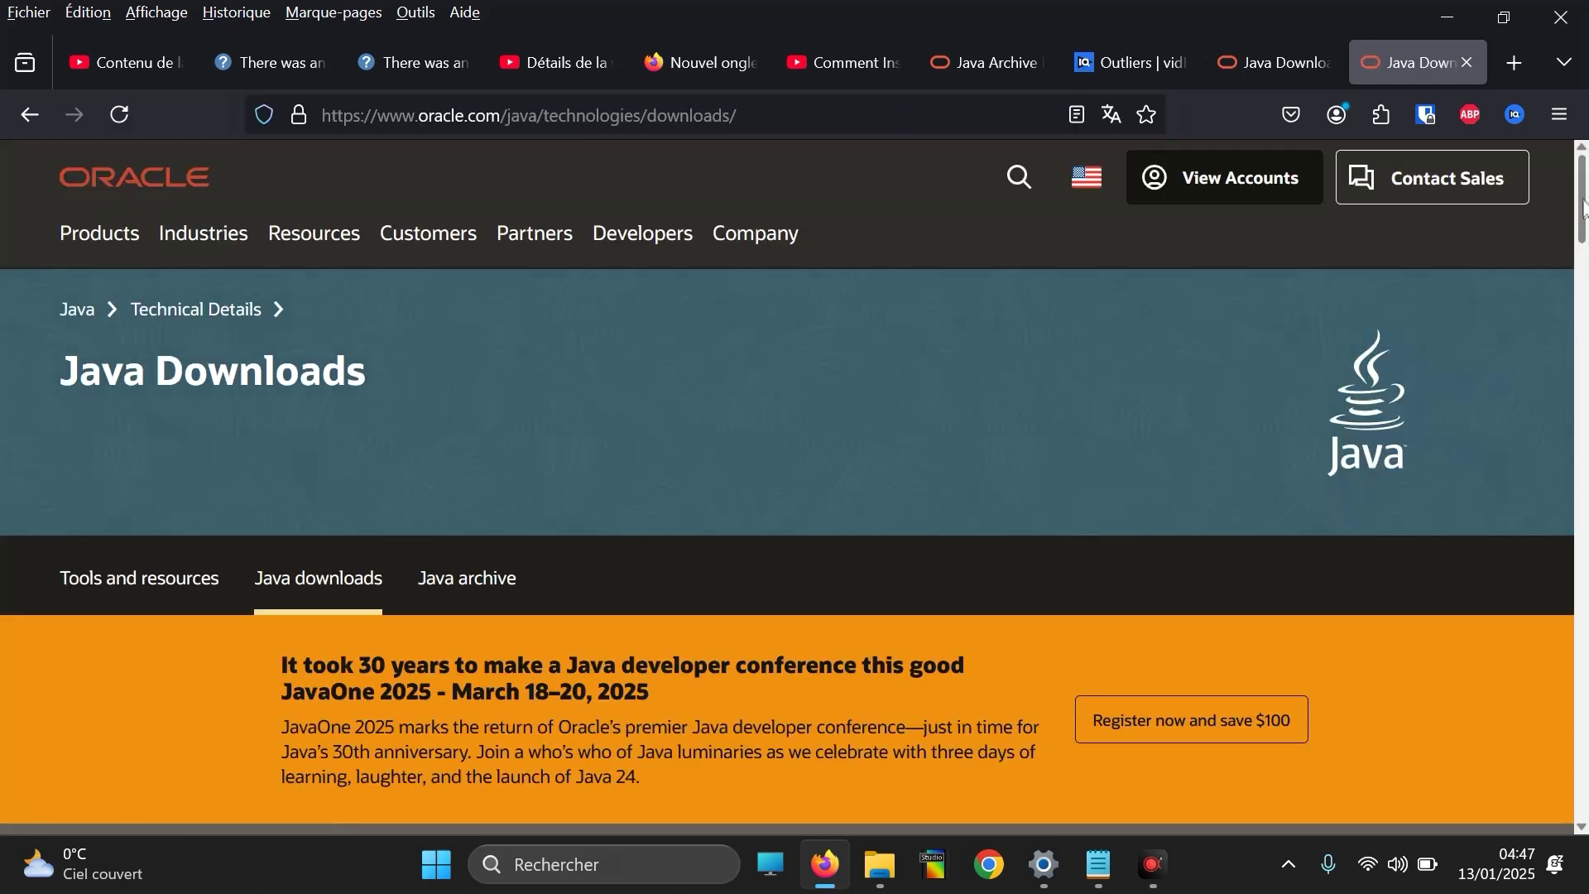
- Go to Oracle's Java Archive and open the Java SE 17 archive downloads
scroll(1585, 222, down, 2)
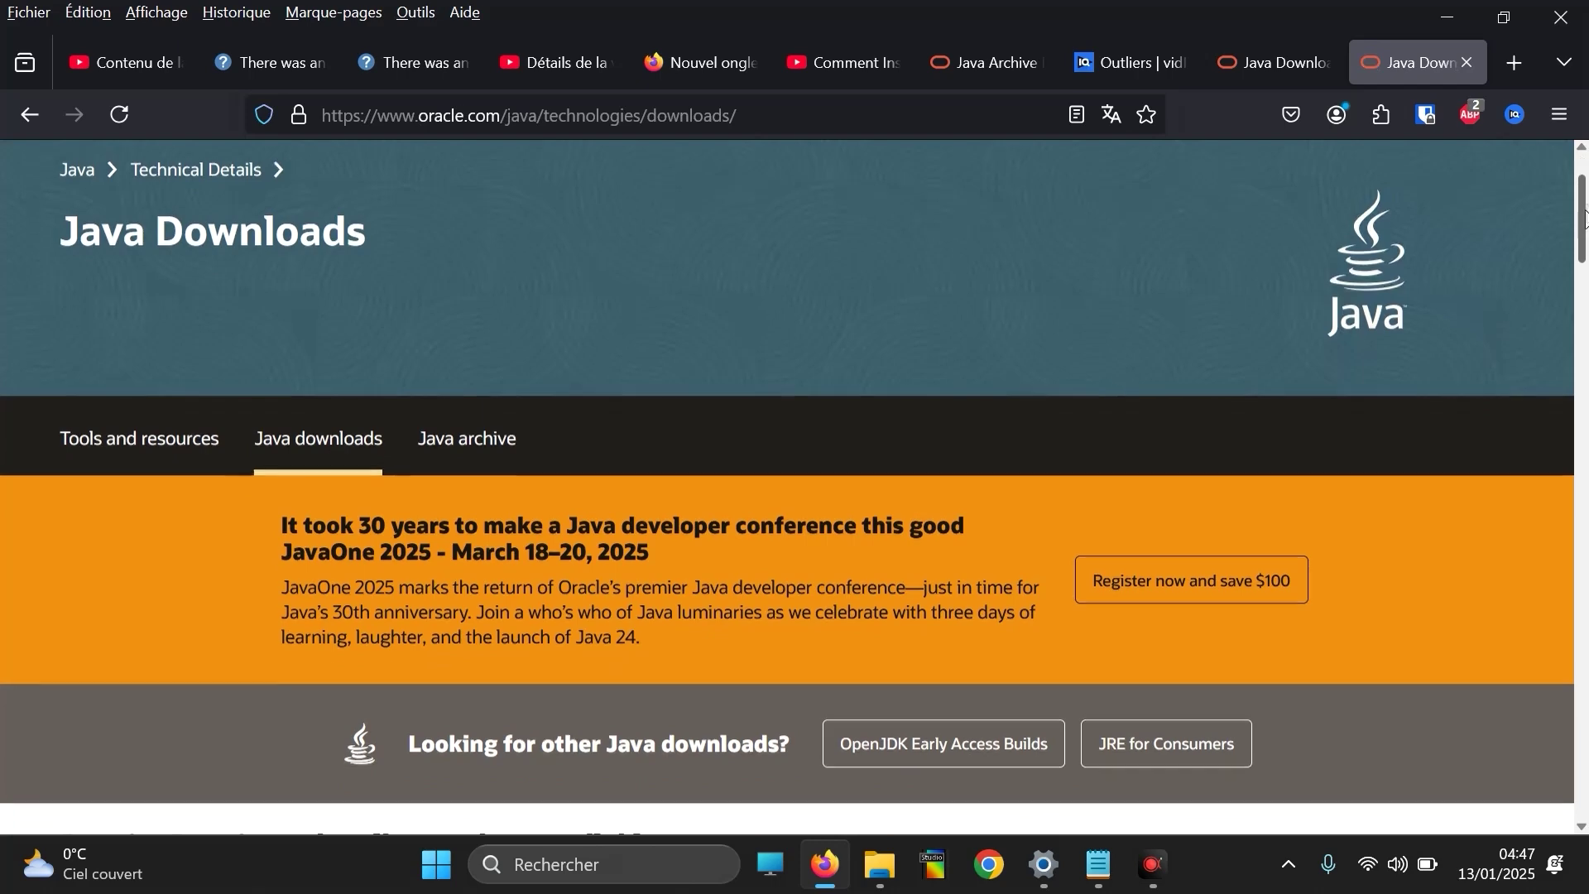
scroll(1584, 207, up, 2)
mouse_move(1585, 203)
mouse_down()
mouse_move(1585, 359)
mouse_move(1585, 207)
mouse_up()
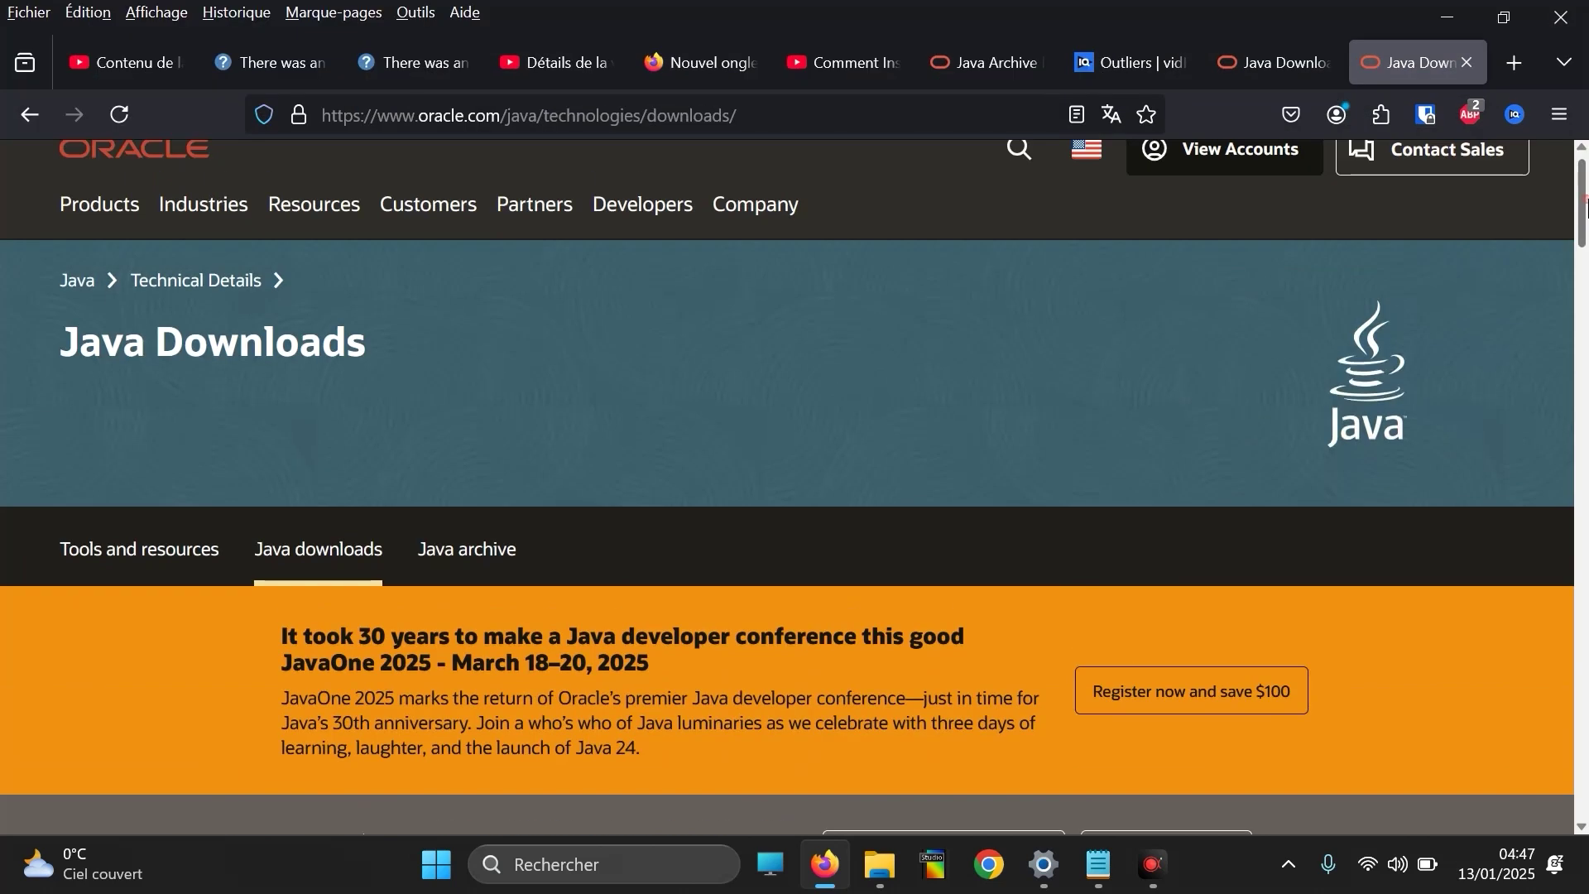
click(507, 554)
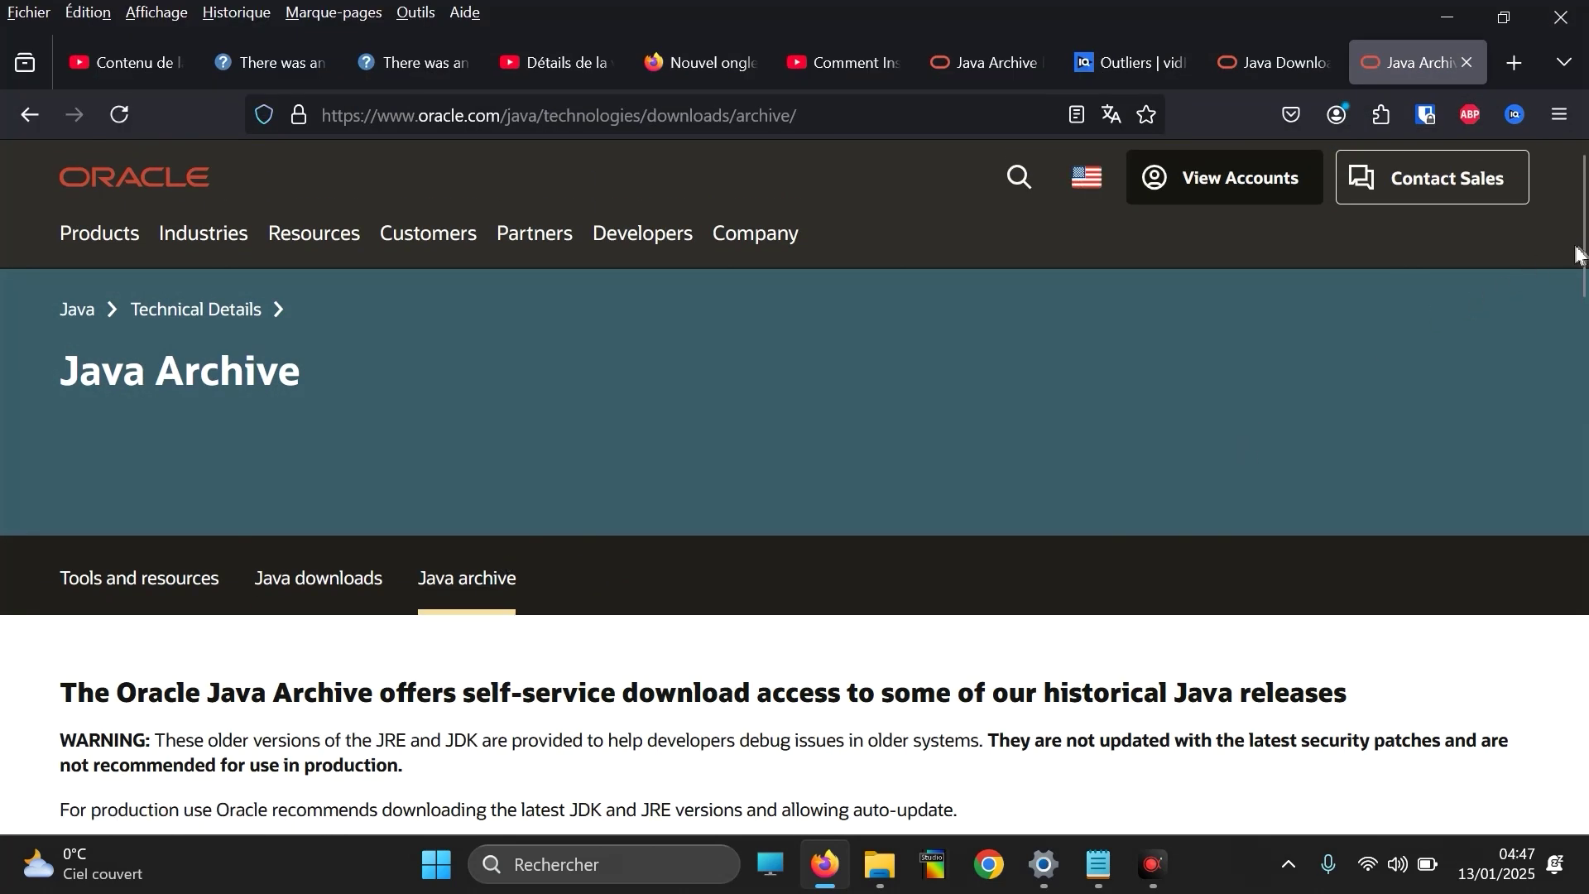
drag(1580, 248, 1579, 523)
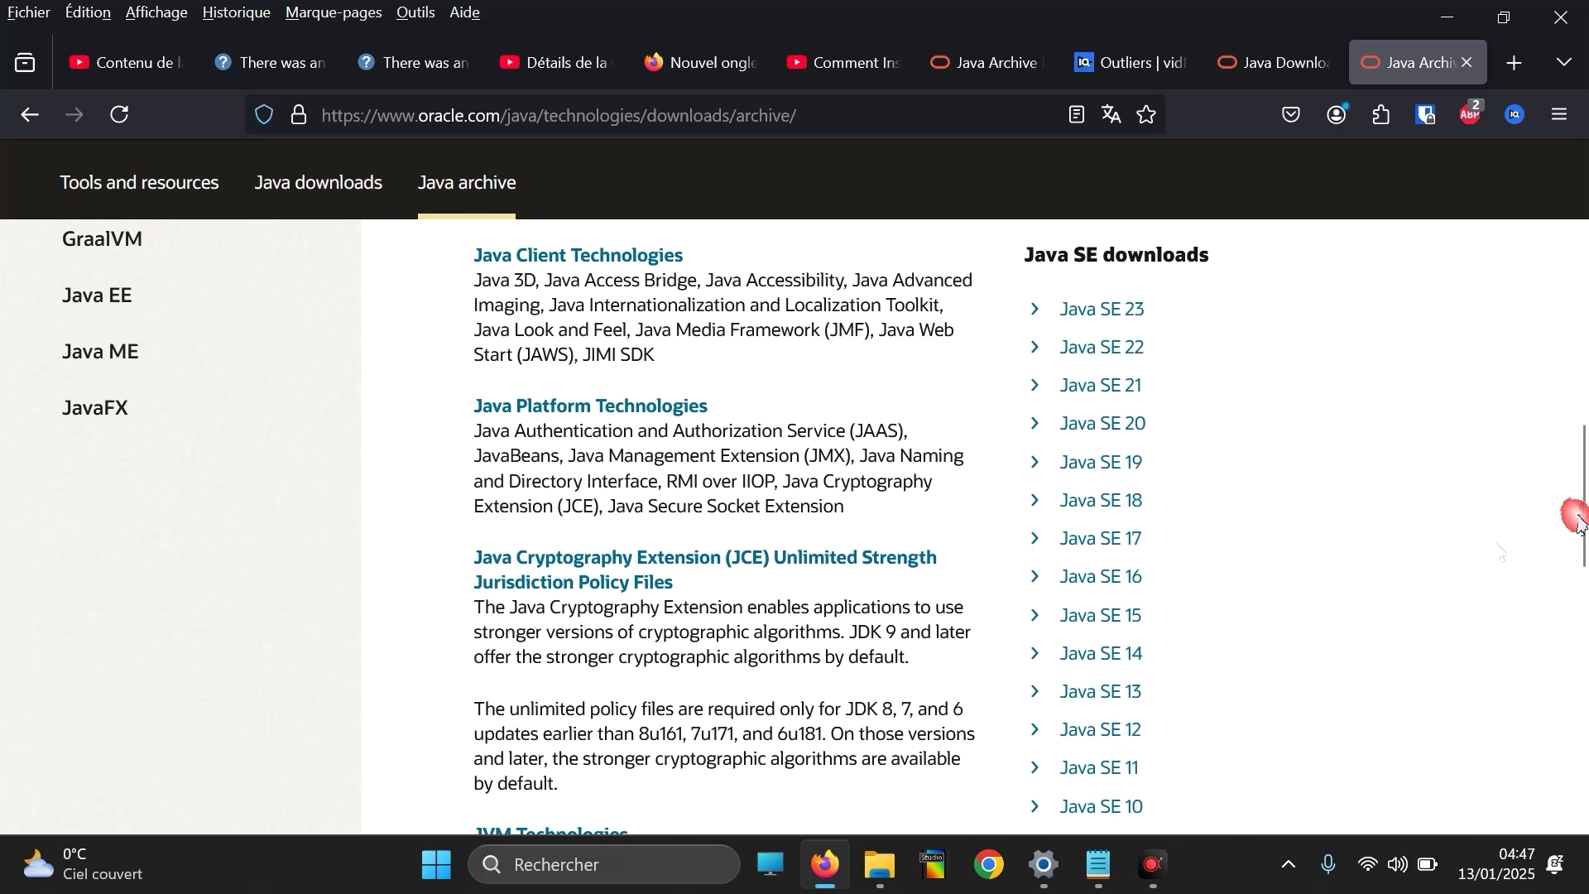
click(1122, 546)
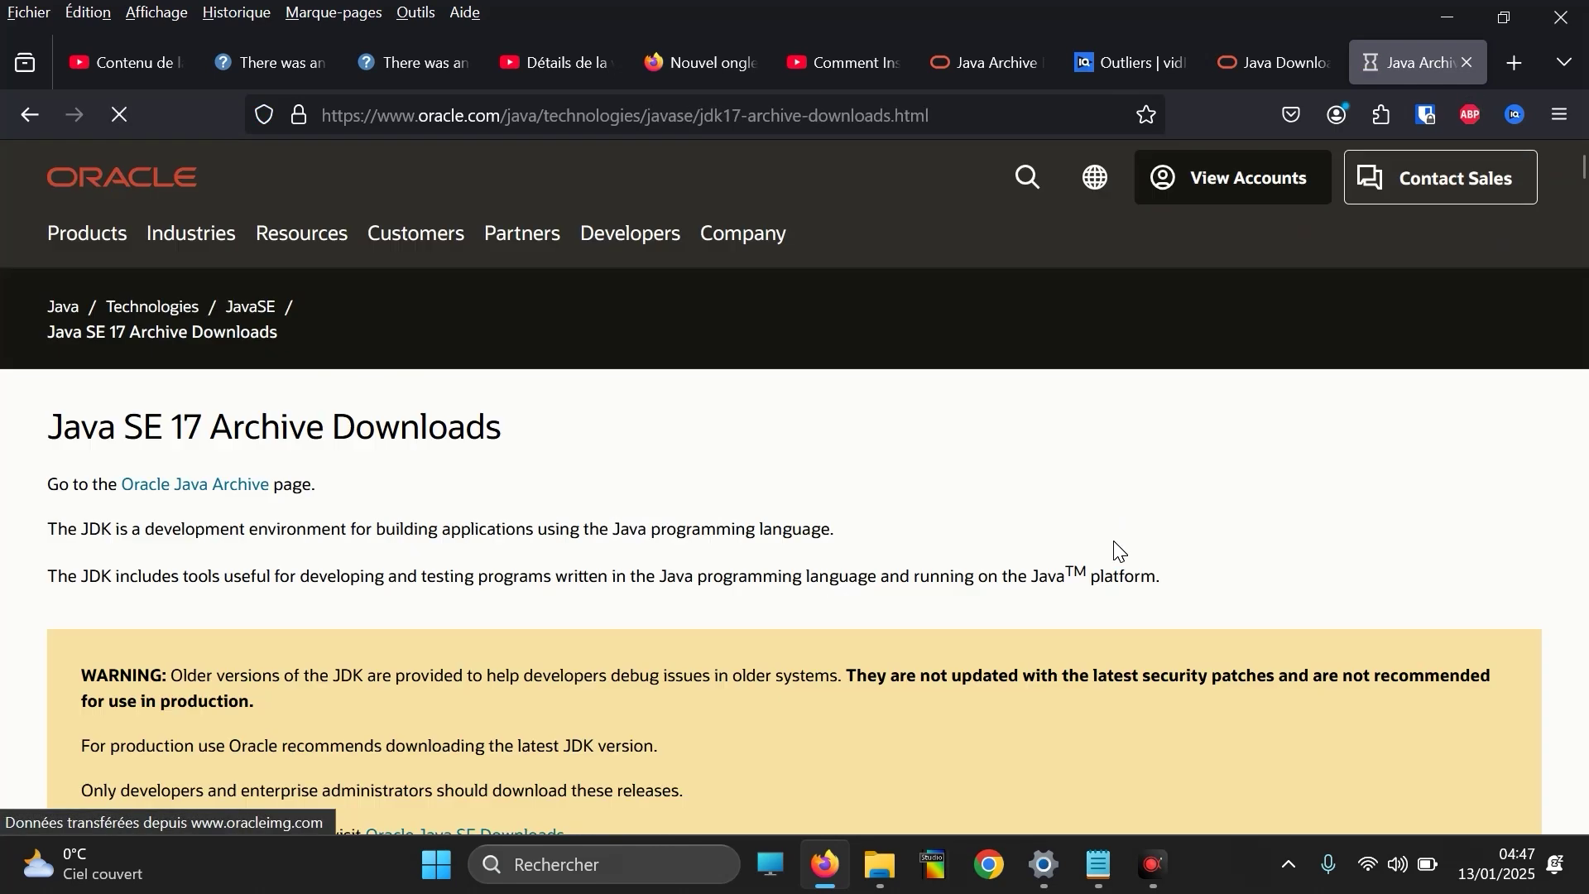
- Download the Windows x64 Installer (jdk-17.0.12_windows-x64_bin.exe) of Java SE Development Kit 17.0.12
drag(1582, 169, 1582, 195)
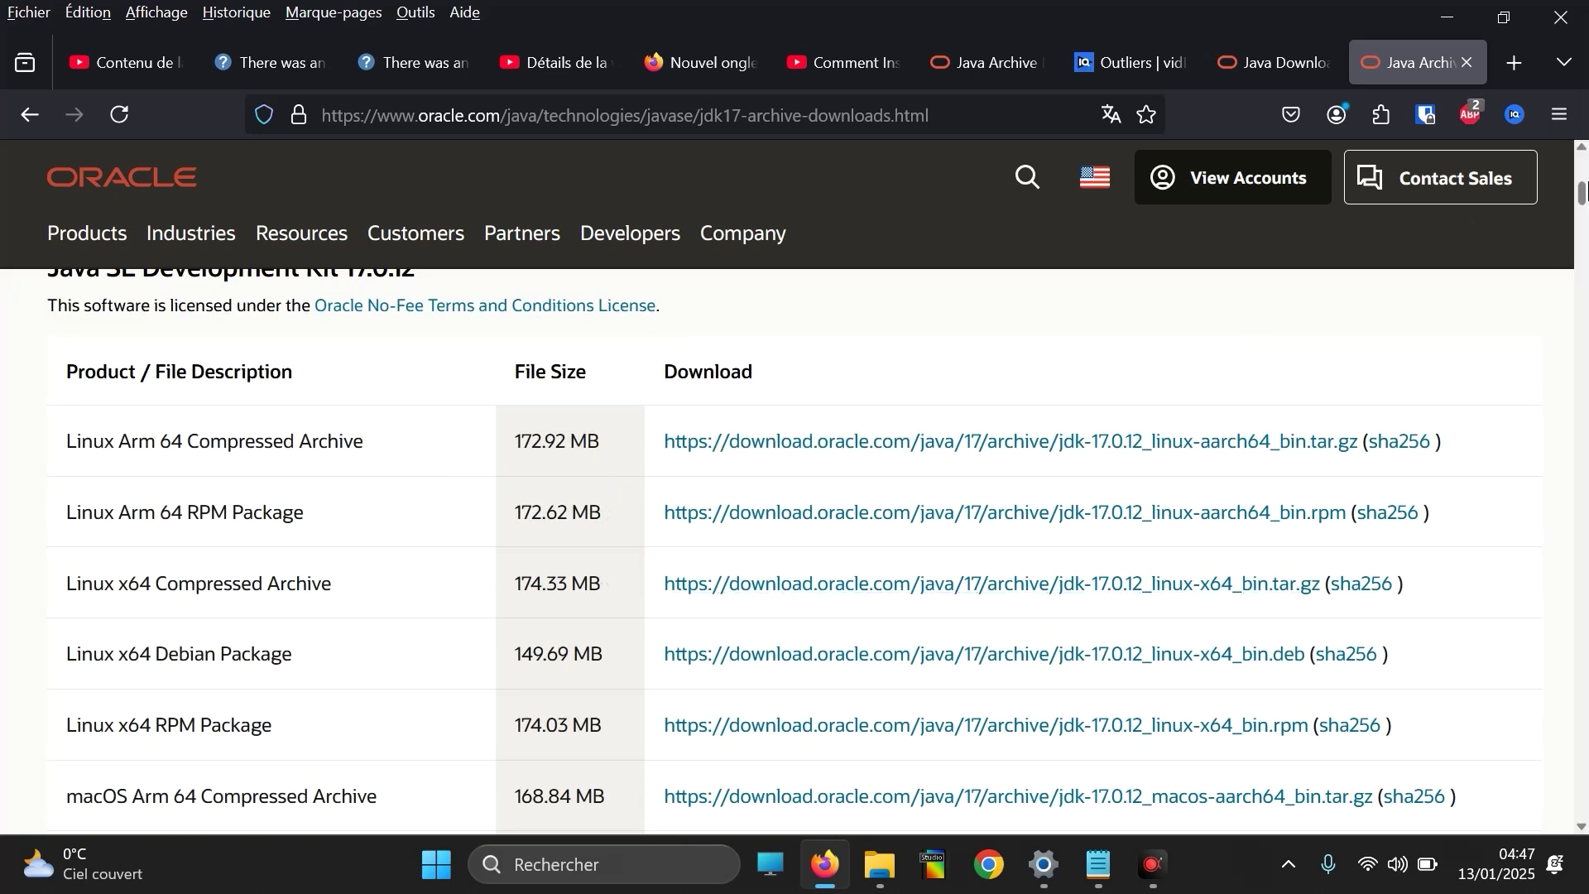
drag(1583, 191, 1583, 214)
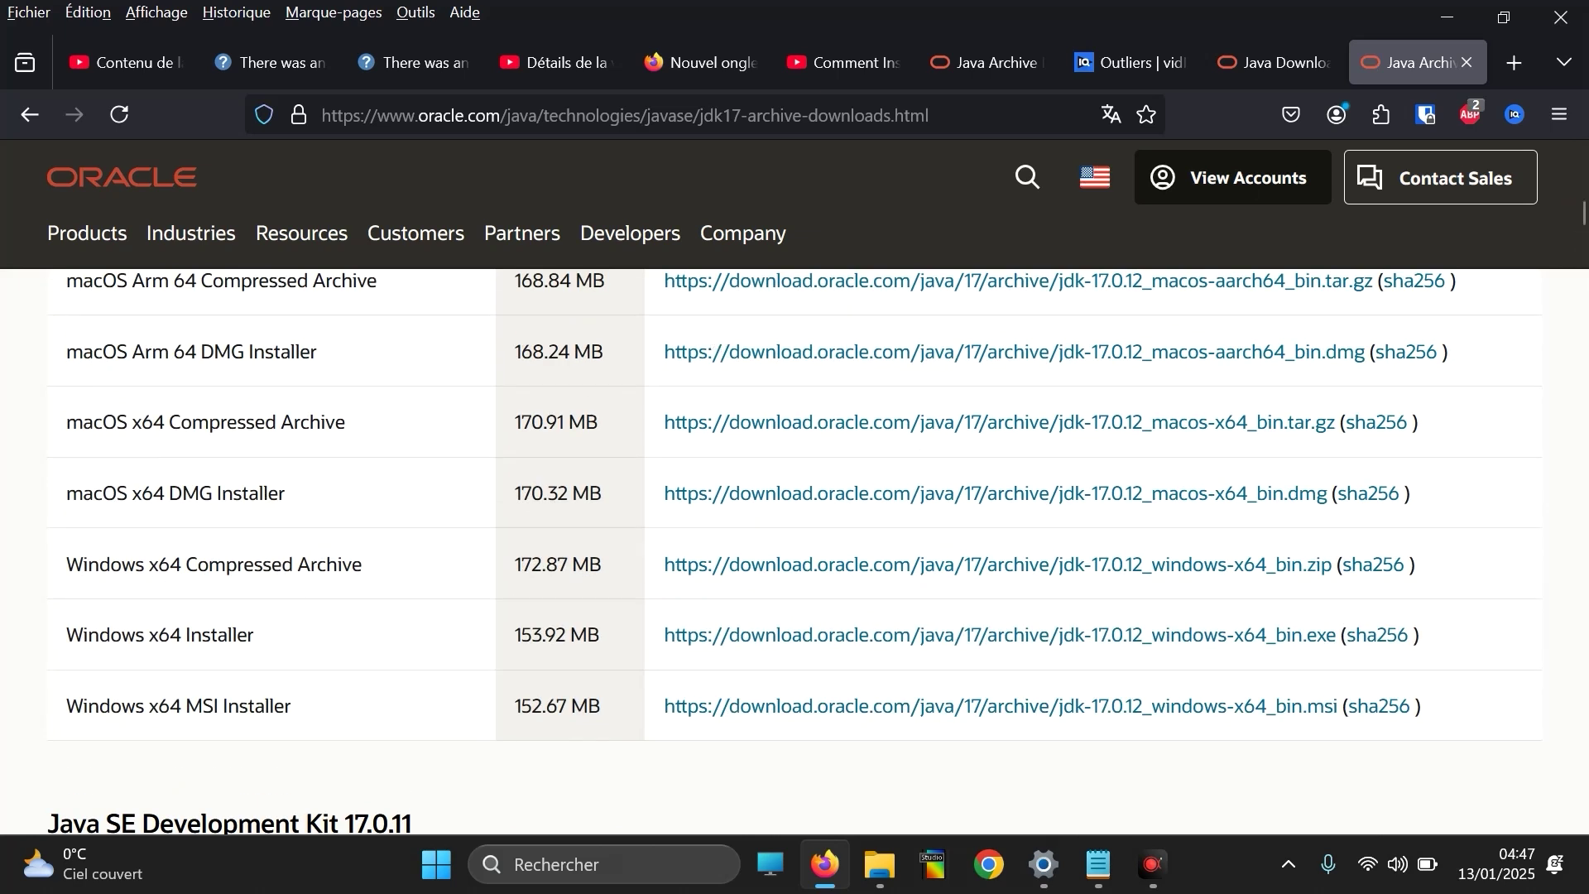
click(749, 647)
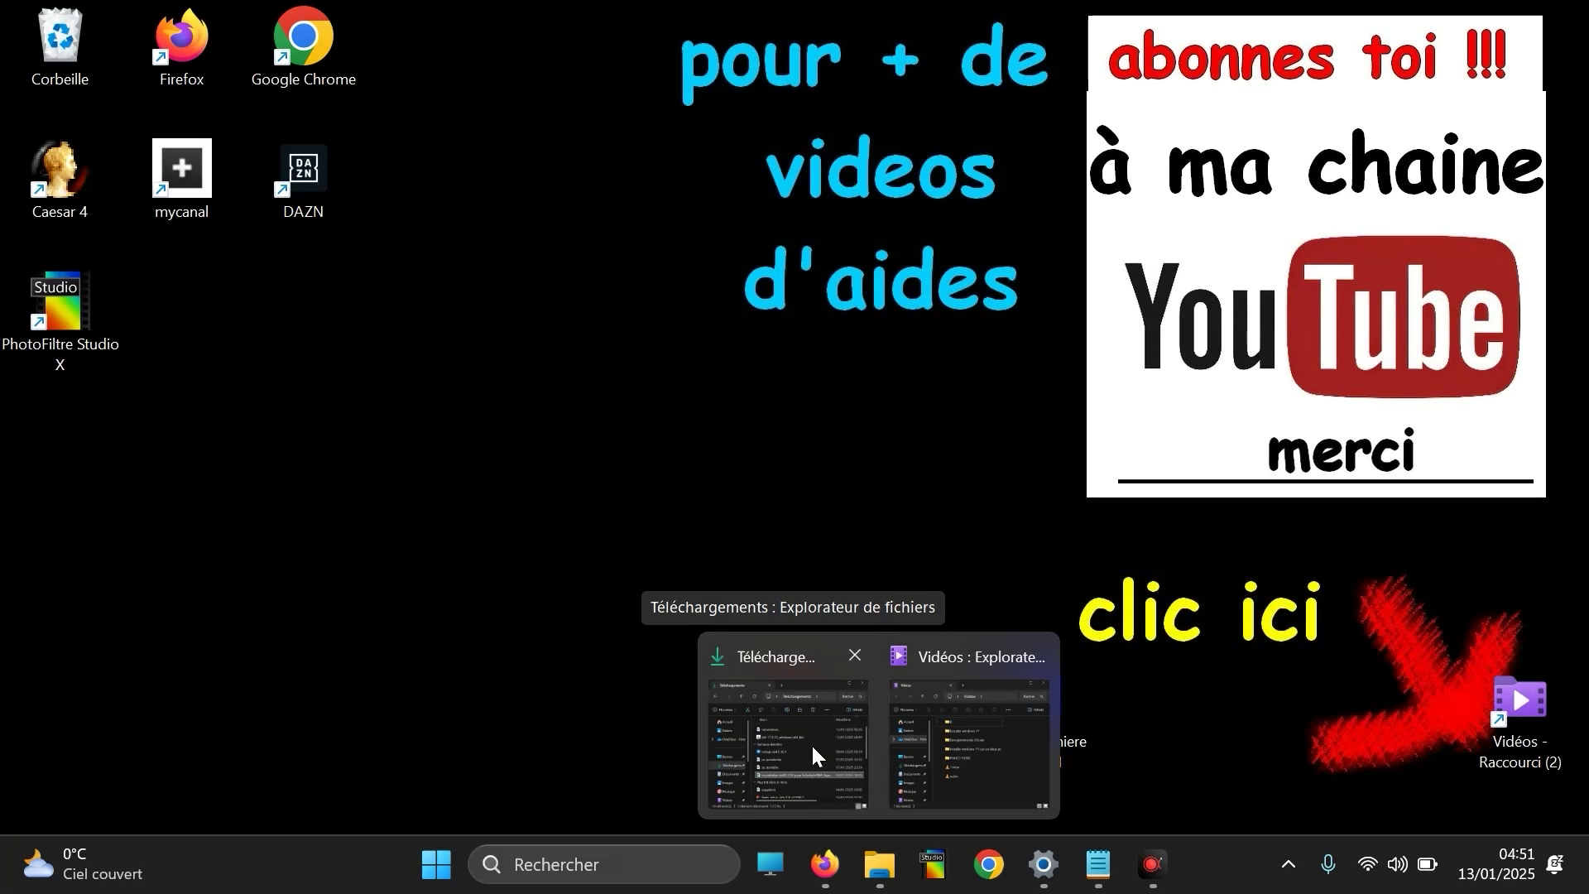
- Run jdk-17.0.12_windows-x64_bin from the Téléchargements folder and accept the default destination C:\Program Files\Java\jdk-17\ in the setup wizard
click(811, 748)
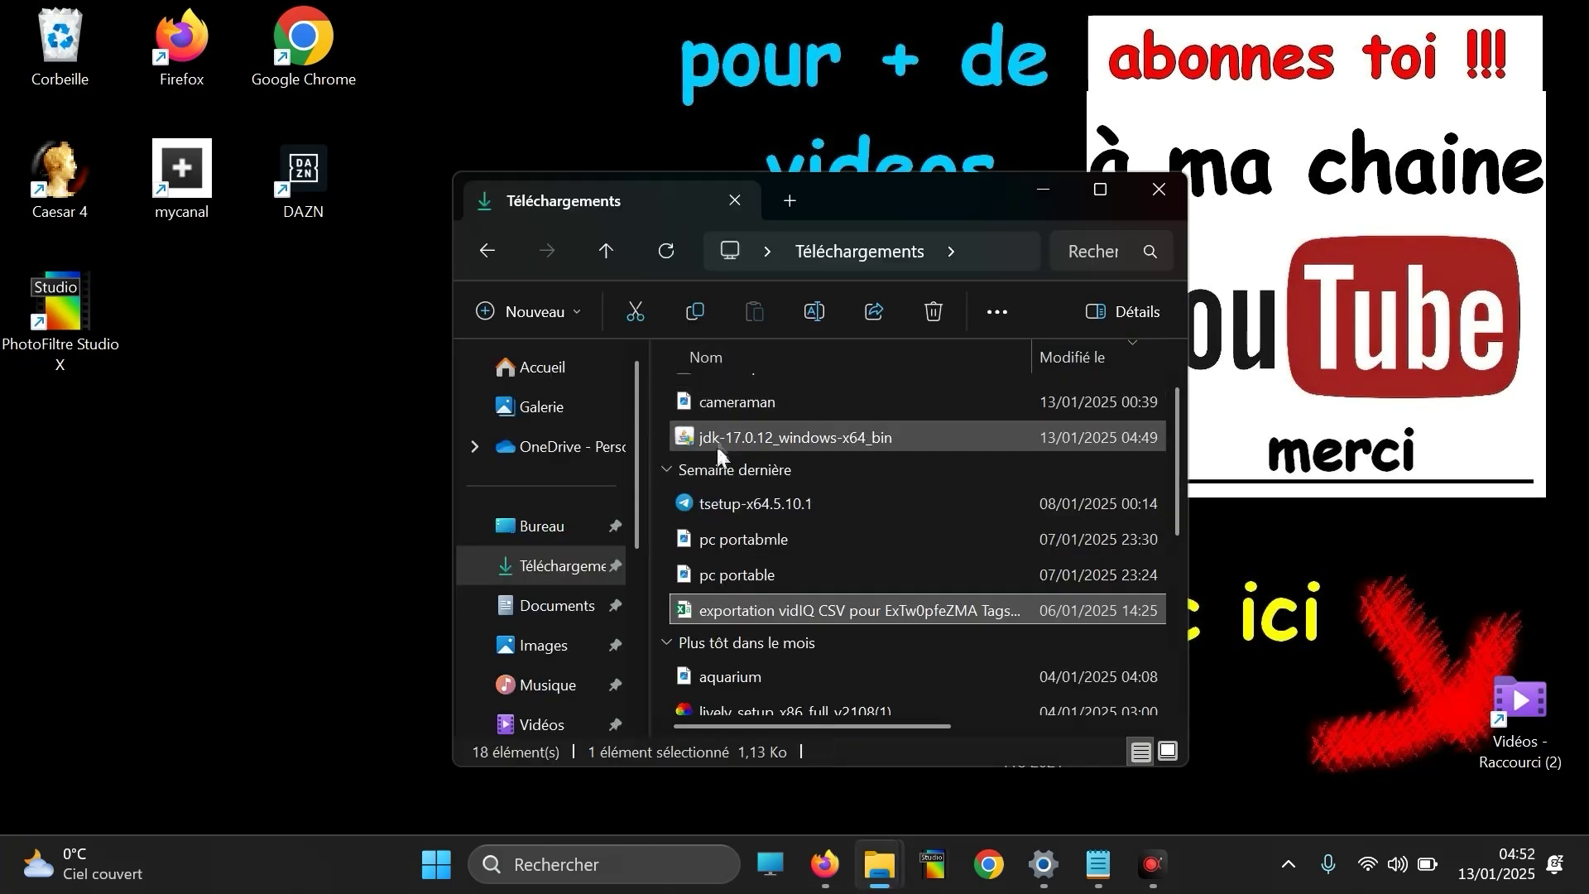
double_click(801, 437)
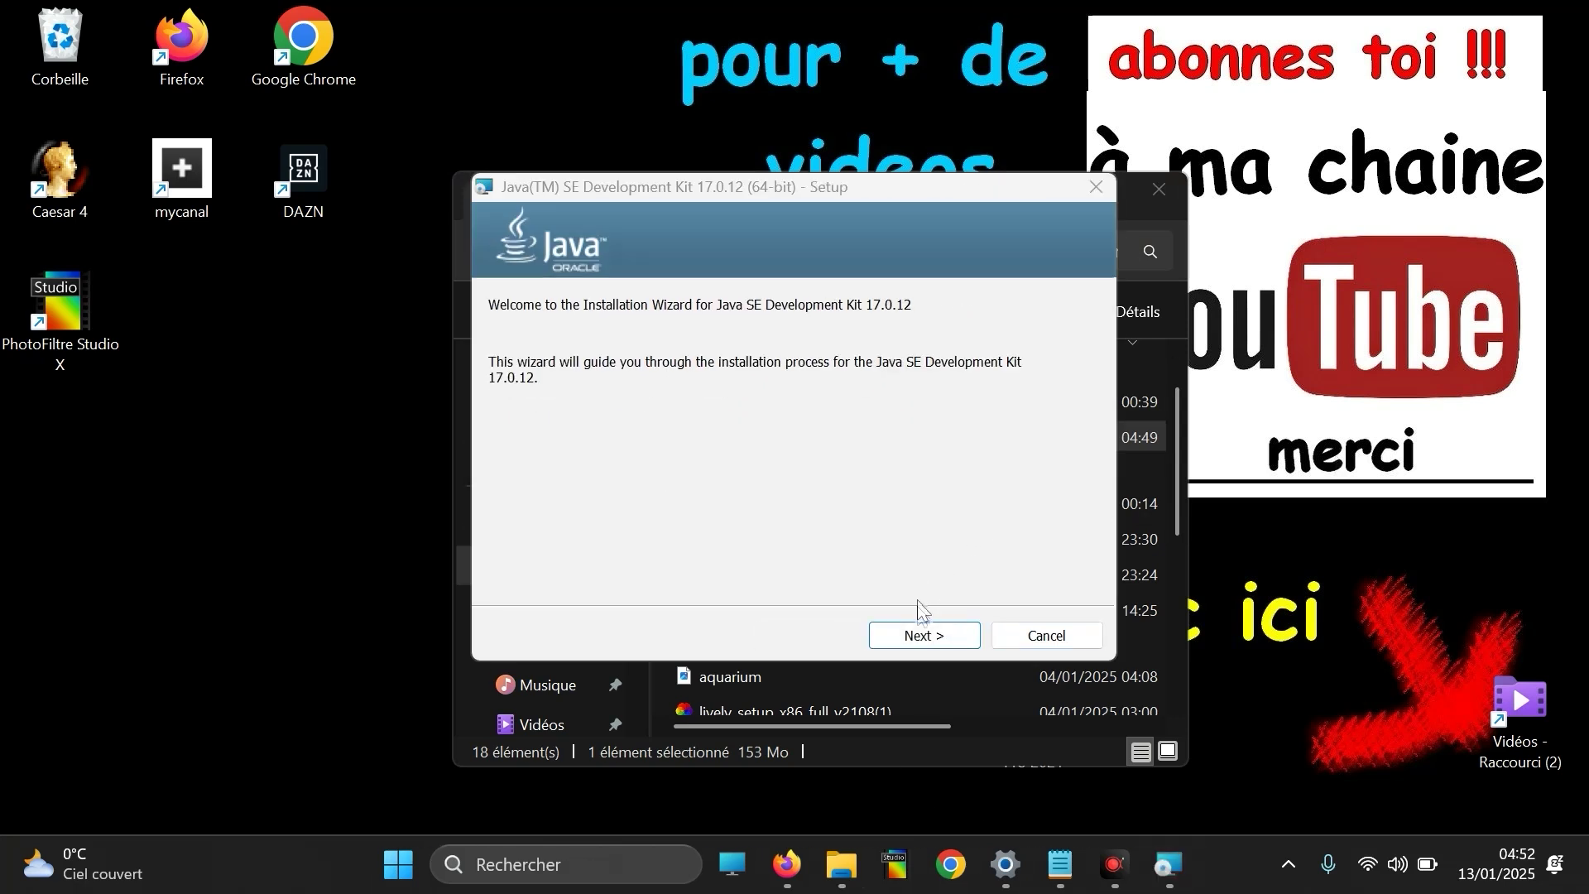
click(919, 633)
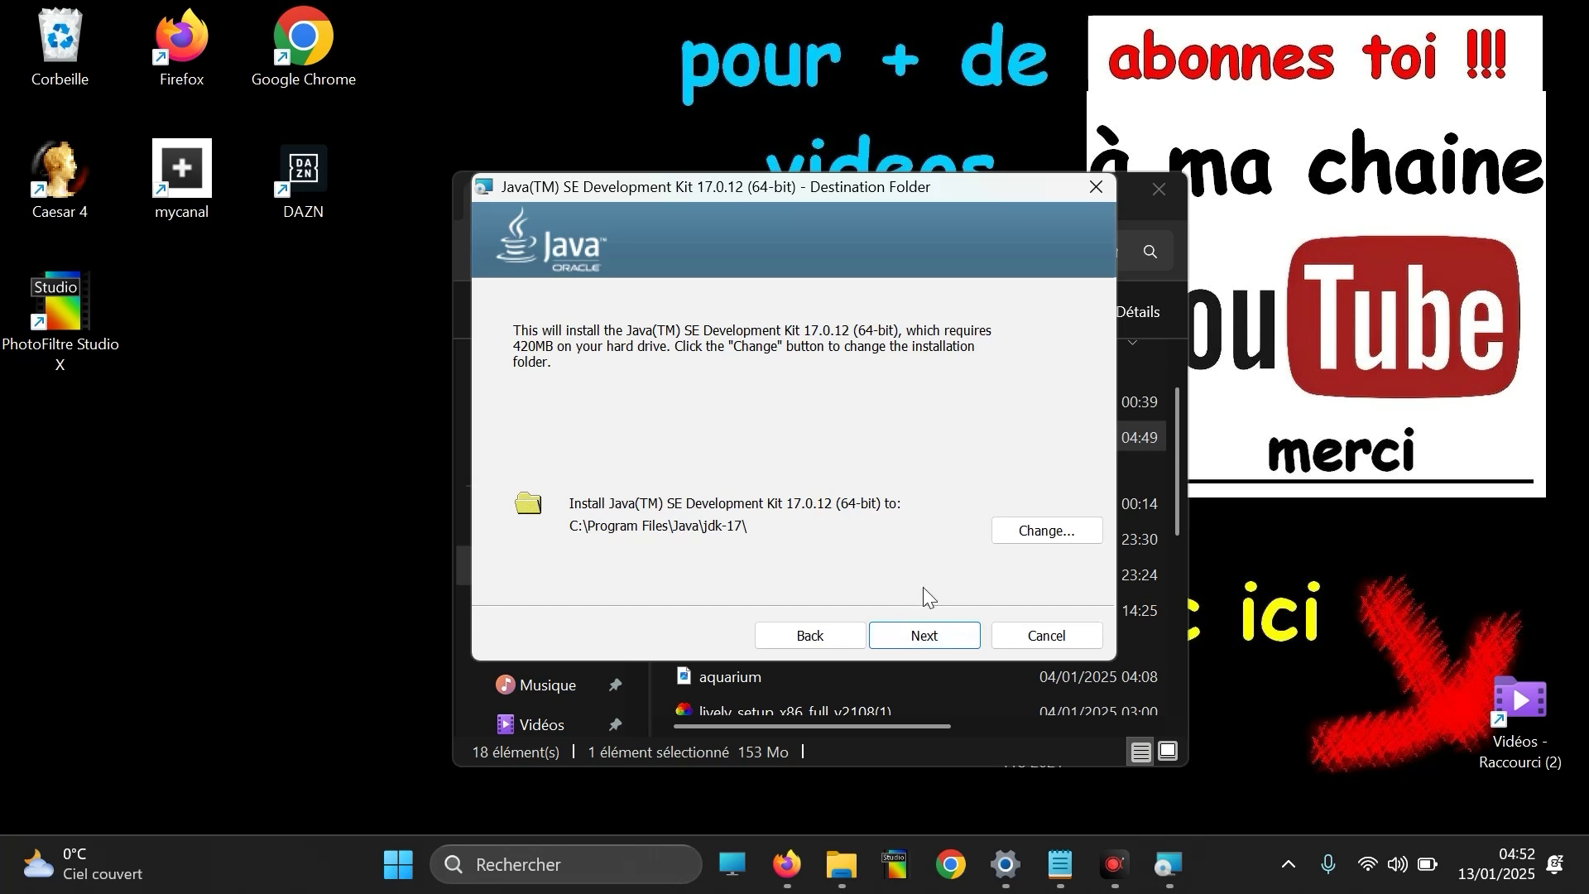
click(921, 637)
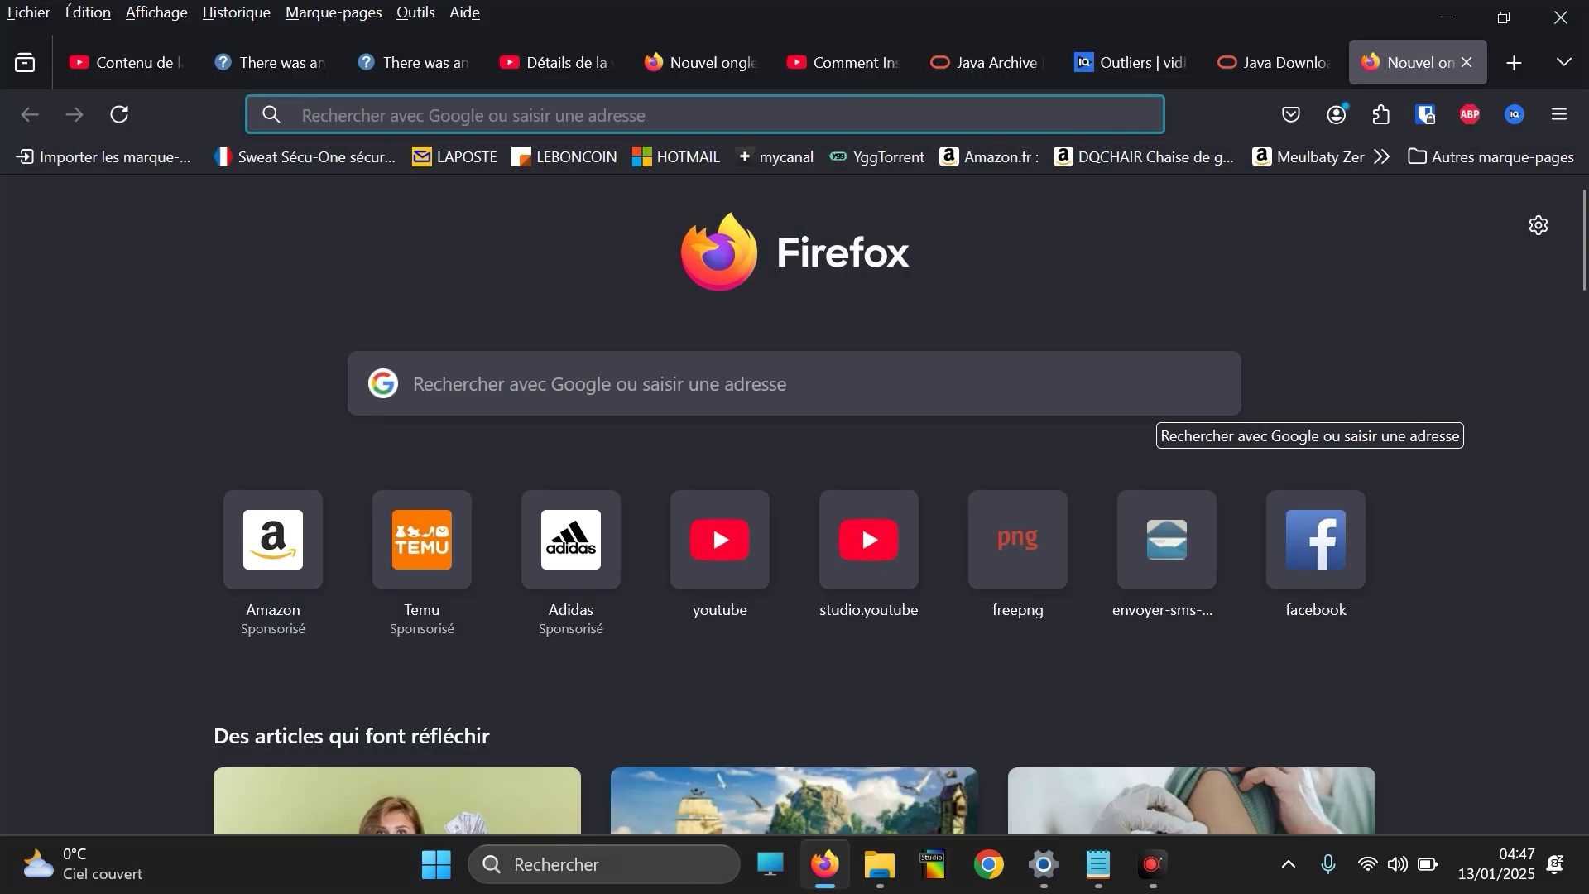
- Search for "oracle java download" from the new Firefox tab and open the Java Downloads - Oracle result
click(1053, 394)
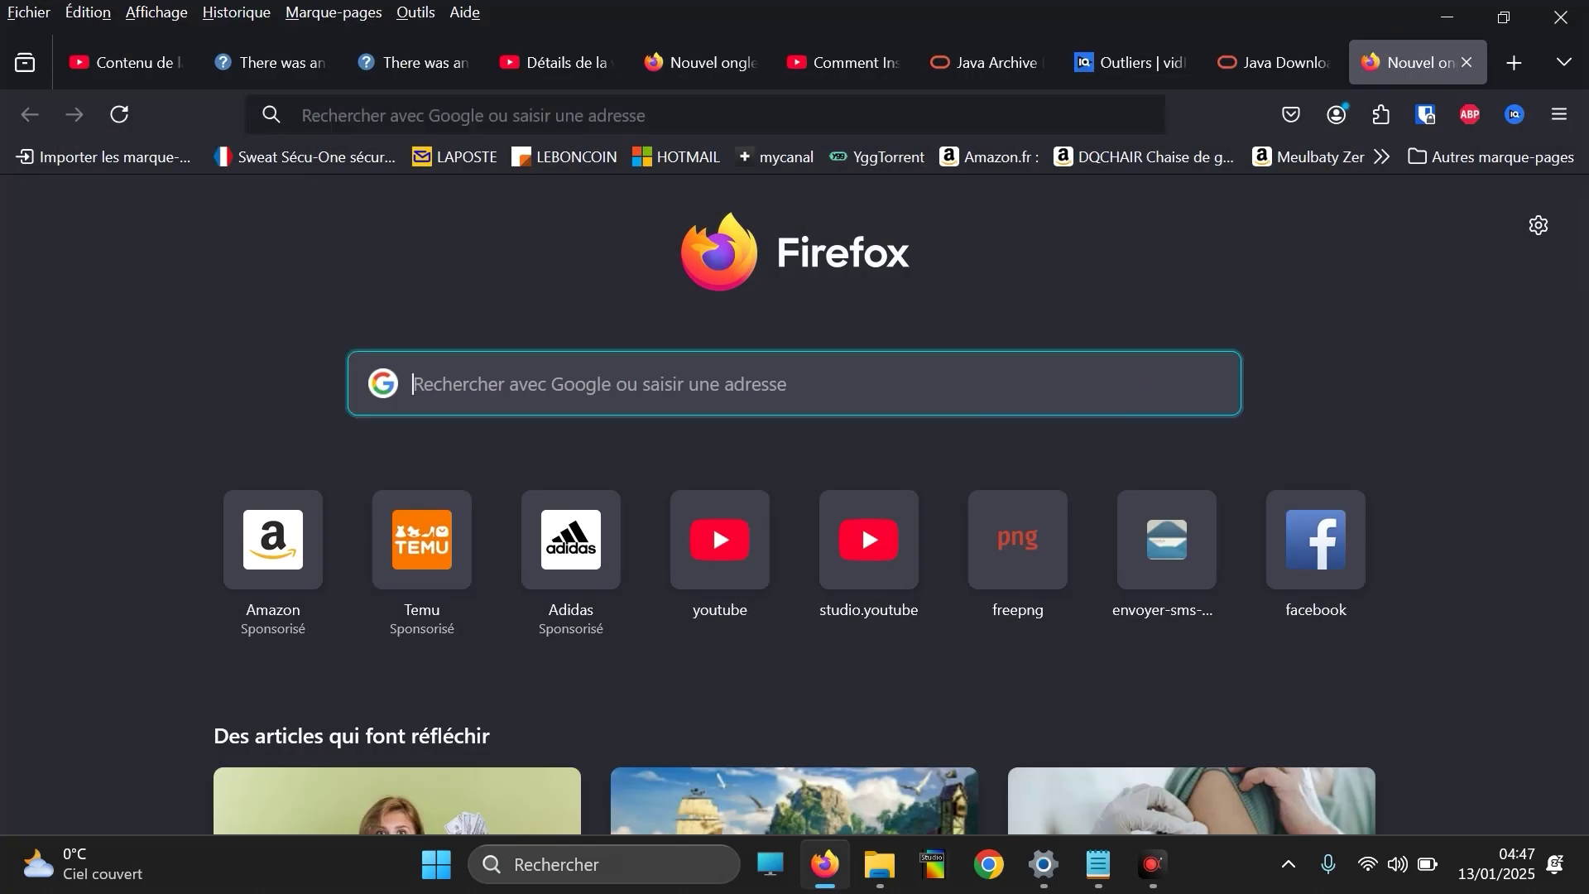
text(oracle)
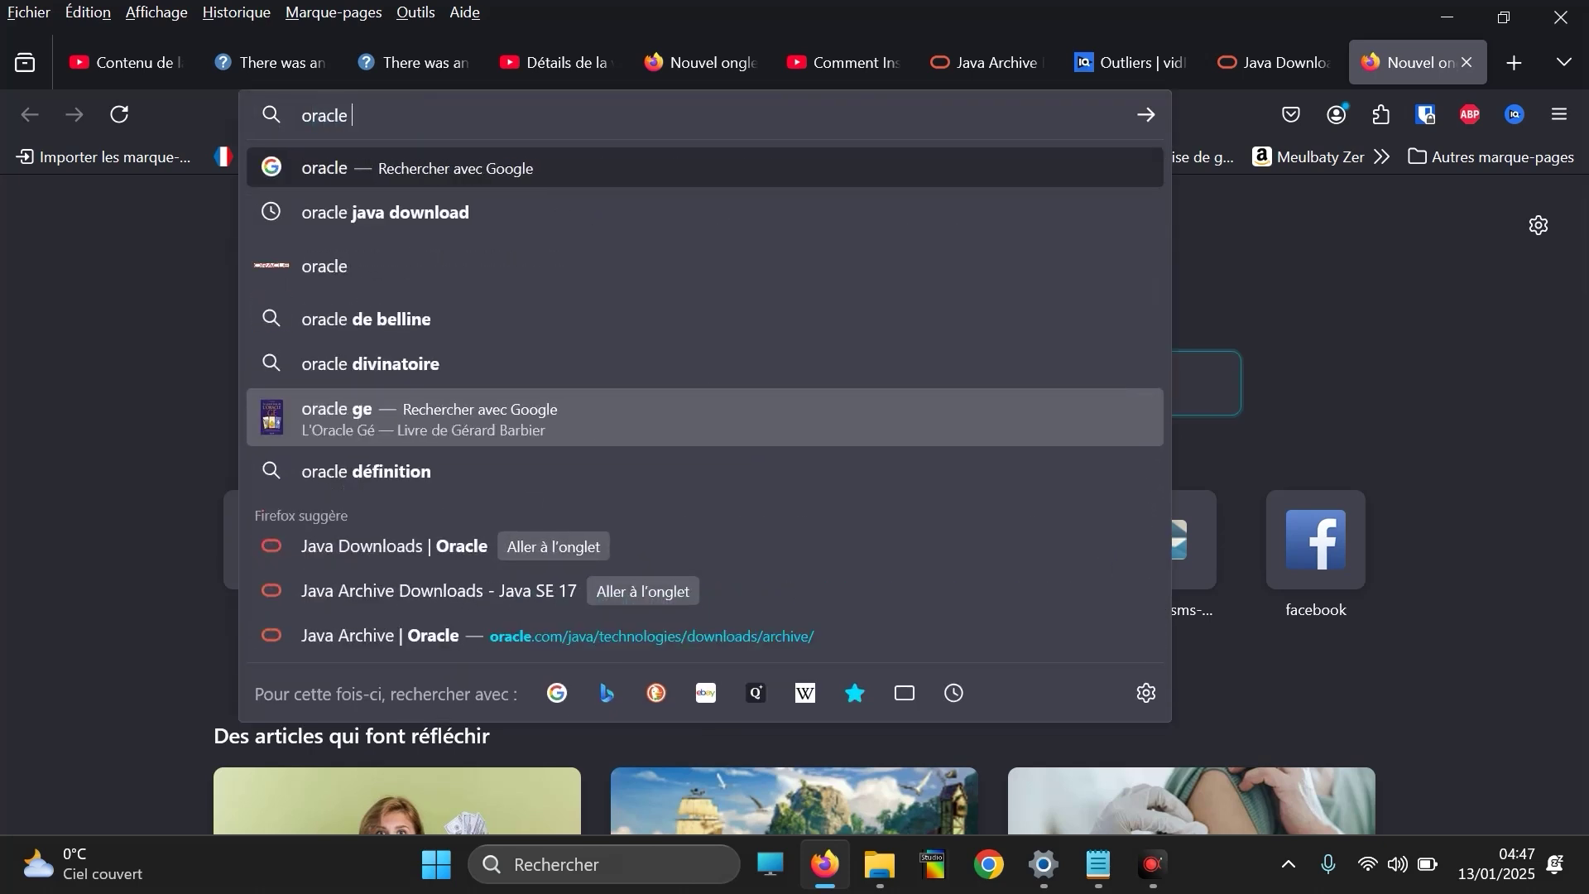
text( java d)
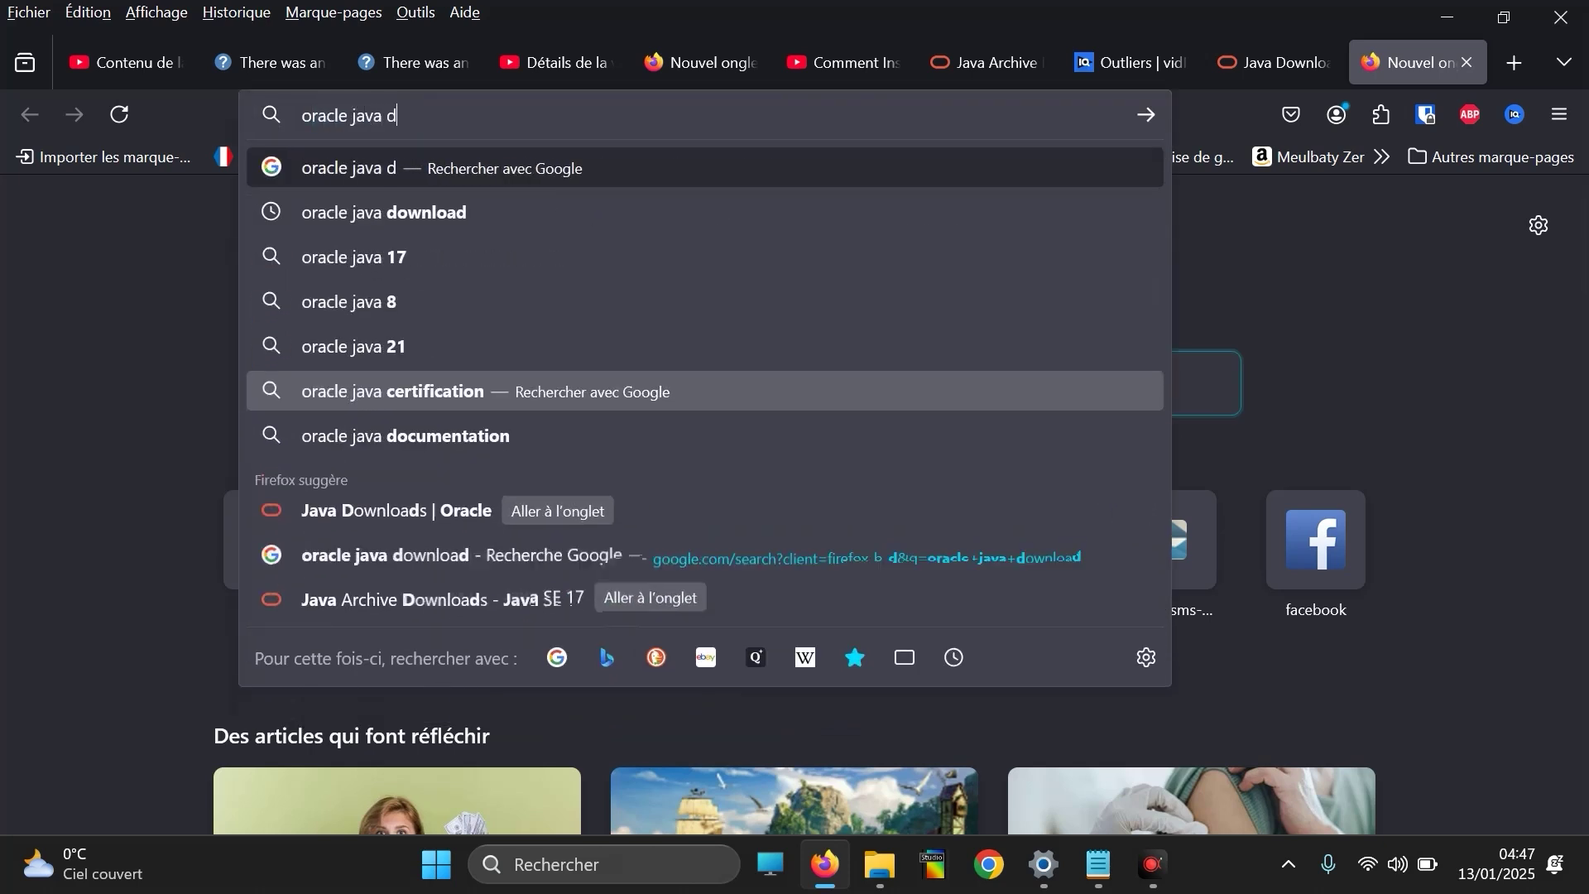
text(ownload)
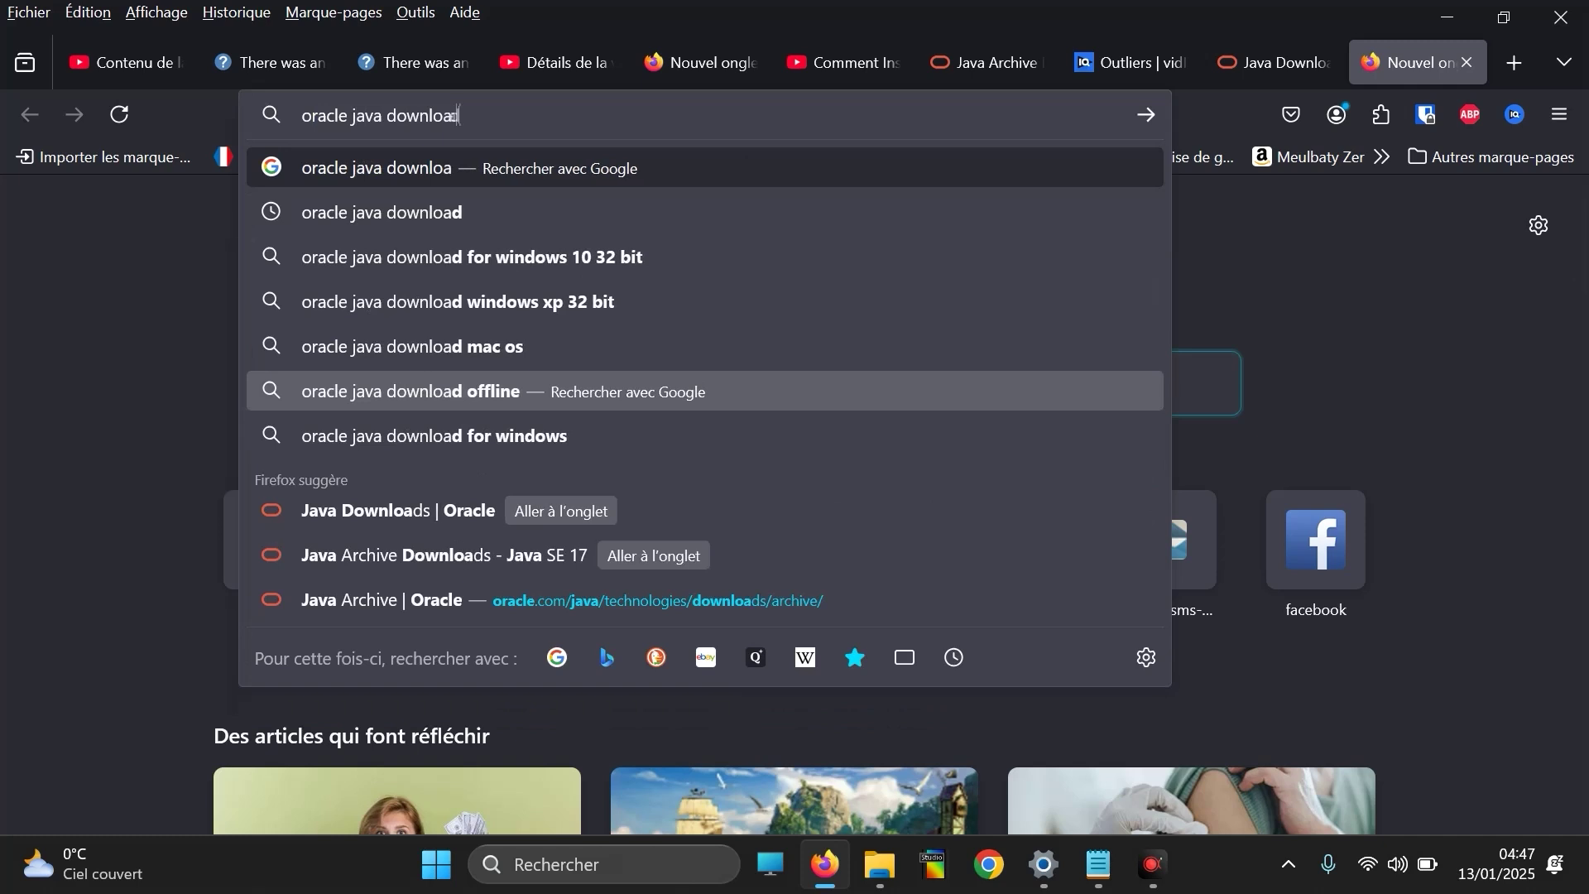
key(Return)
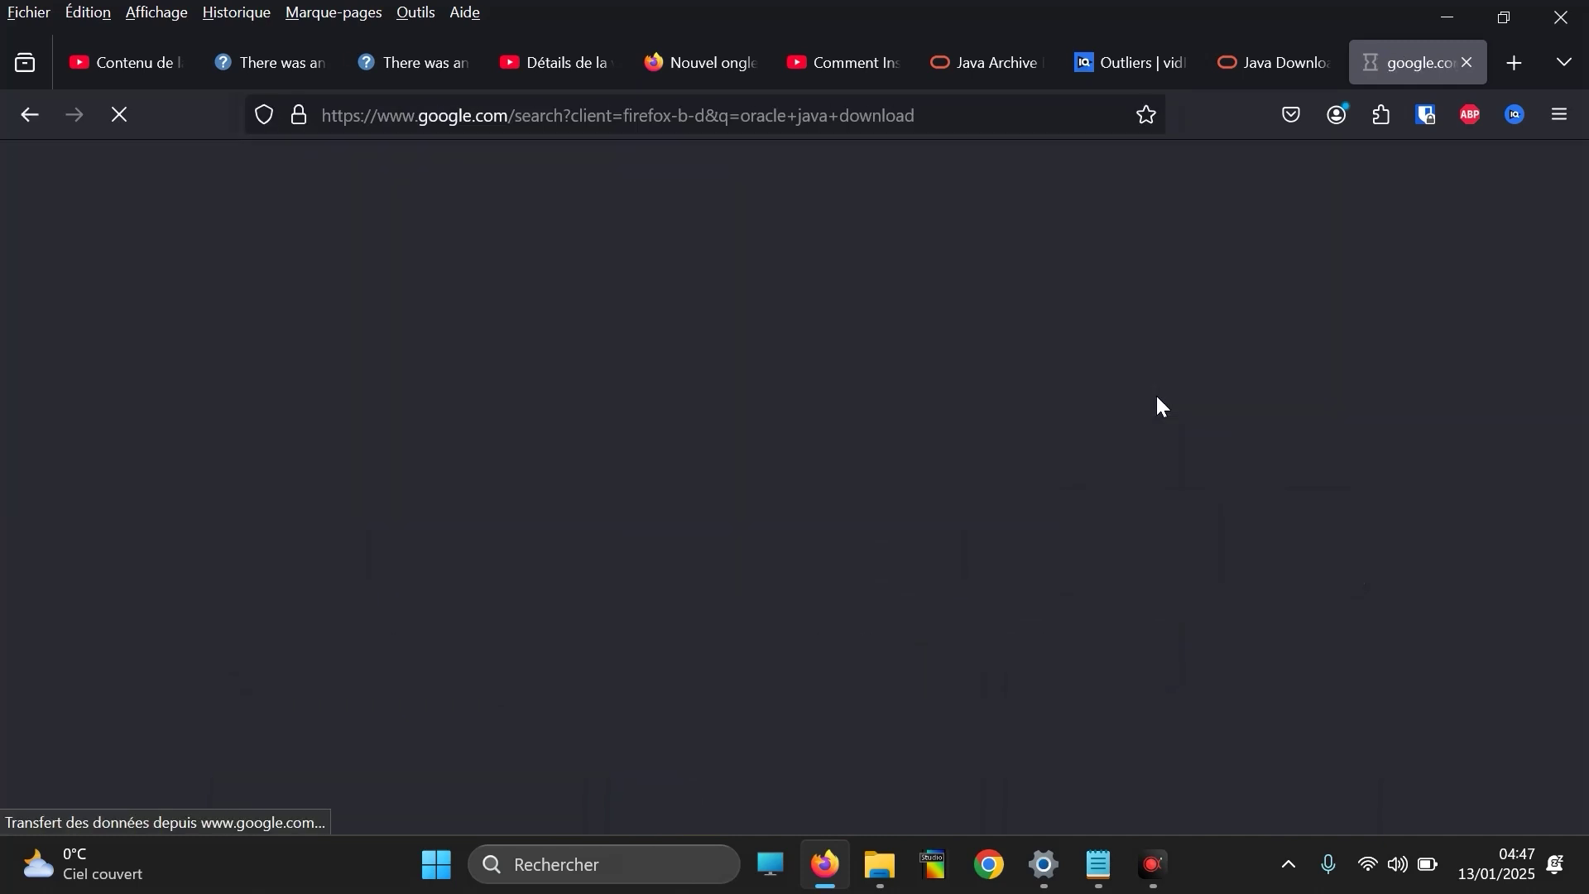
click(328, 415)
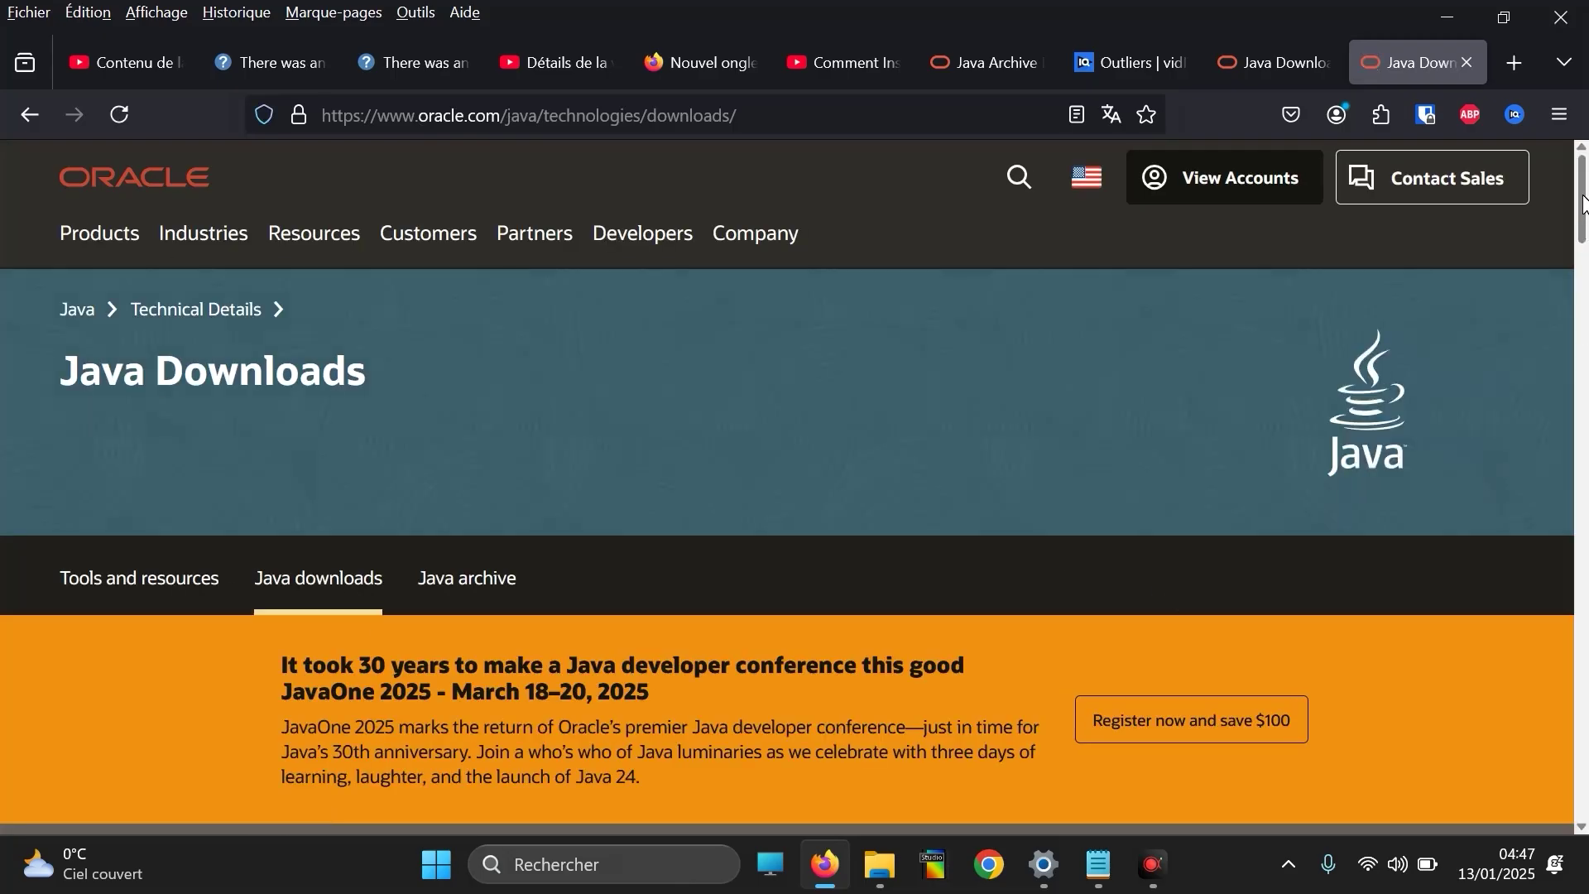
- Open the Java archive from the Java Downloads page and choose Java SE 17 among the Java SE downloads
scroll(1584, 223, down, 3)
scroll(1585, 223, up, 3)
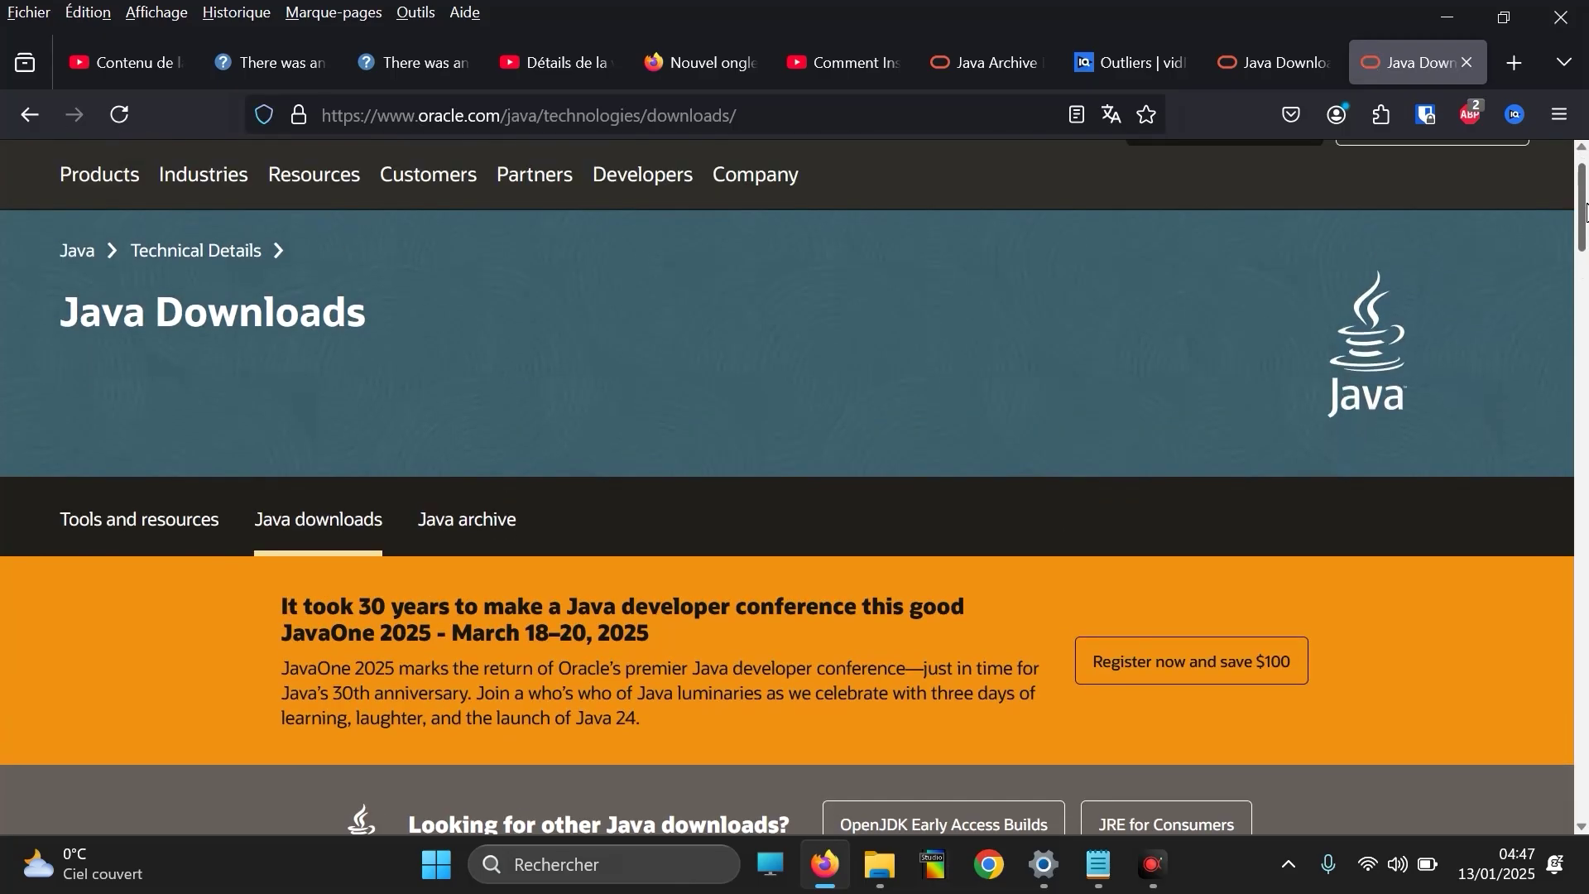
mouse_move(1584, 190)
mouse_down()
mouse_move(1584, 327)
mouse_move(1582, 198)
mouse_up()
click(504, 552)
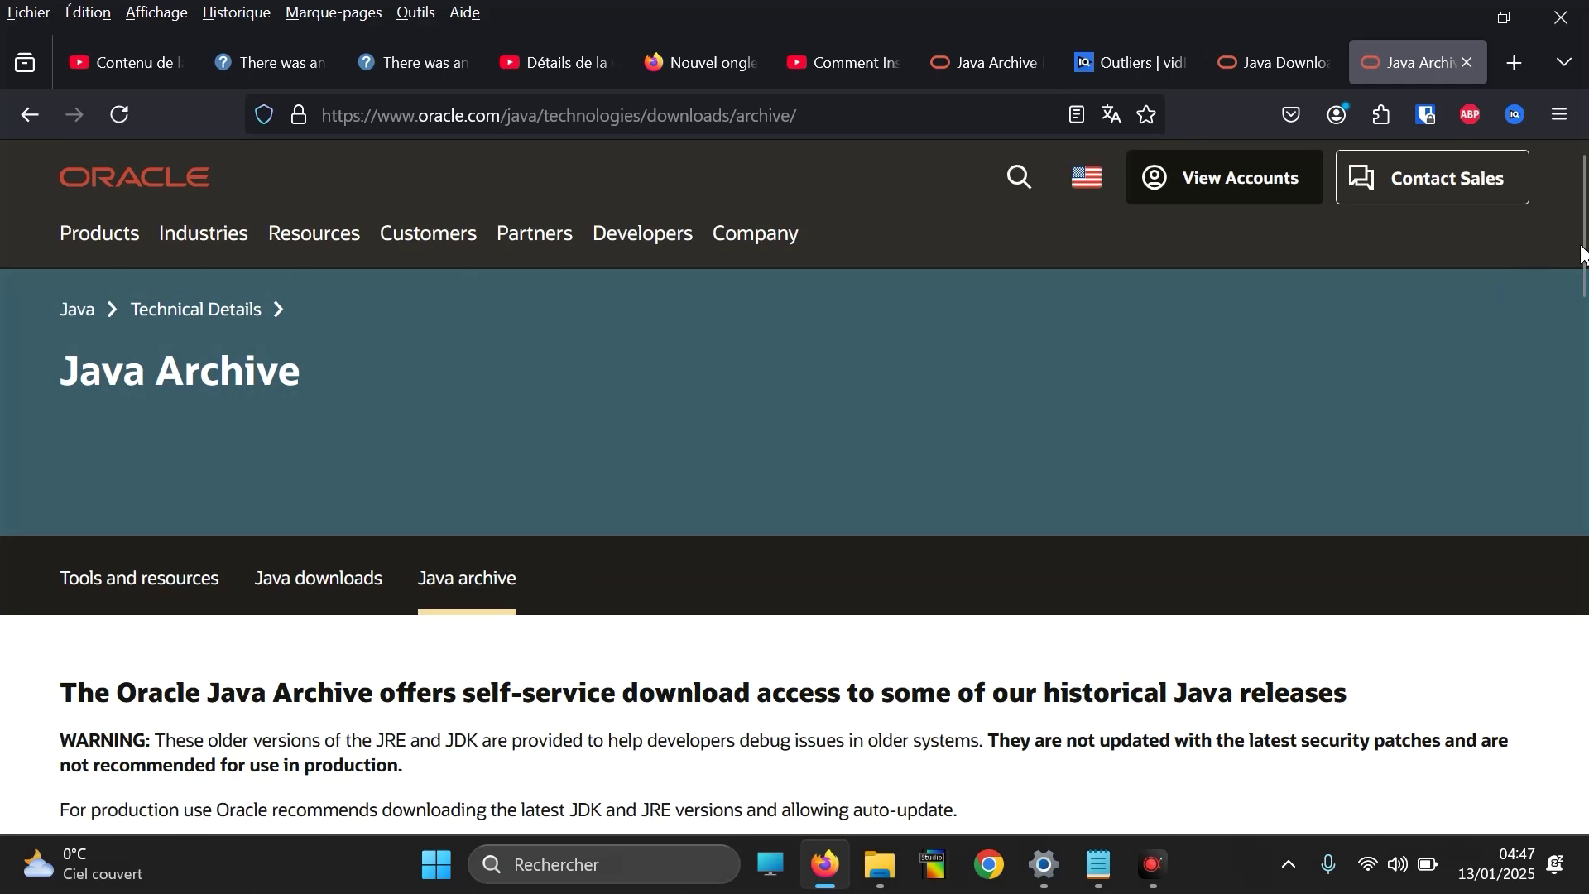
drag(1583, 253, 1578, 524)
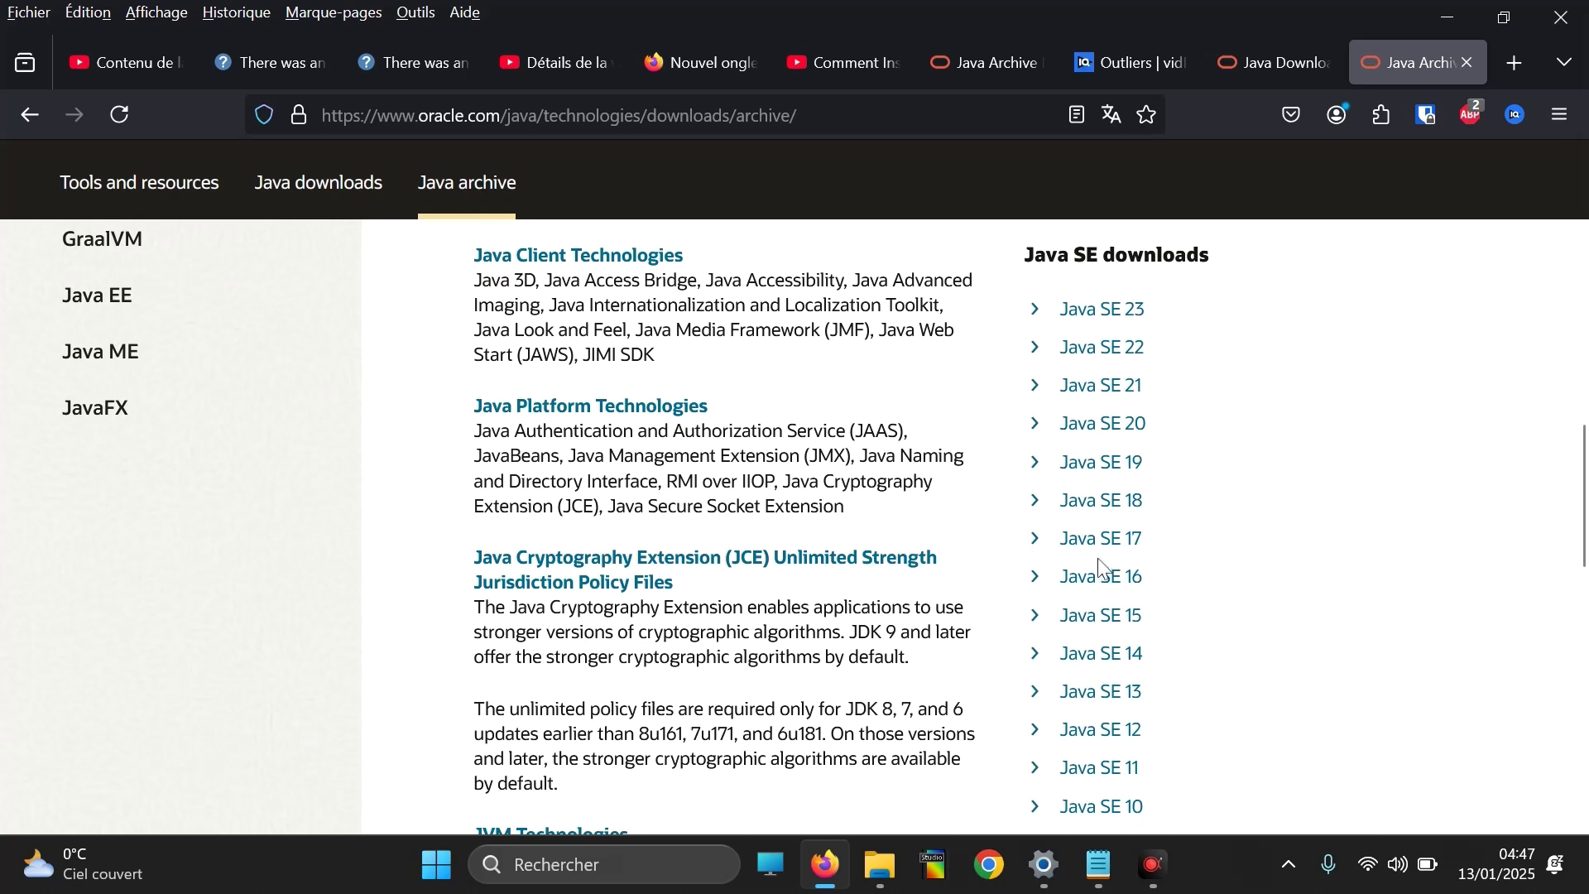
click(1123, 550)
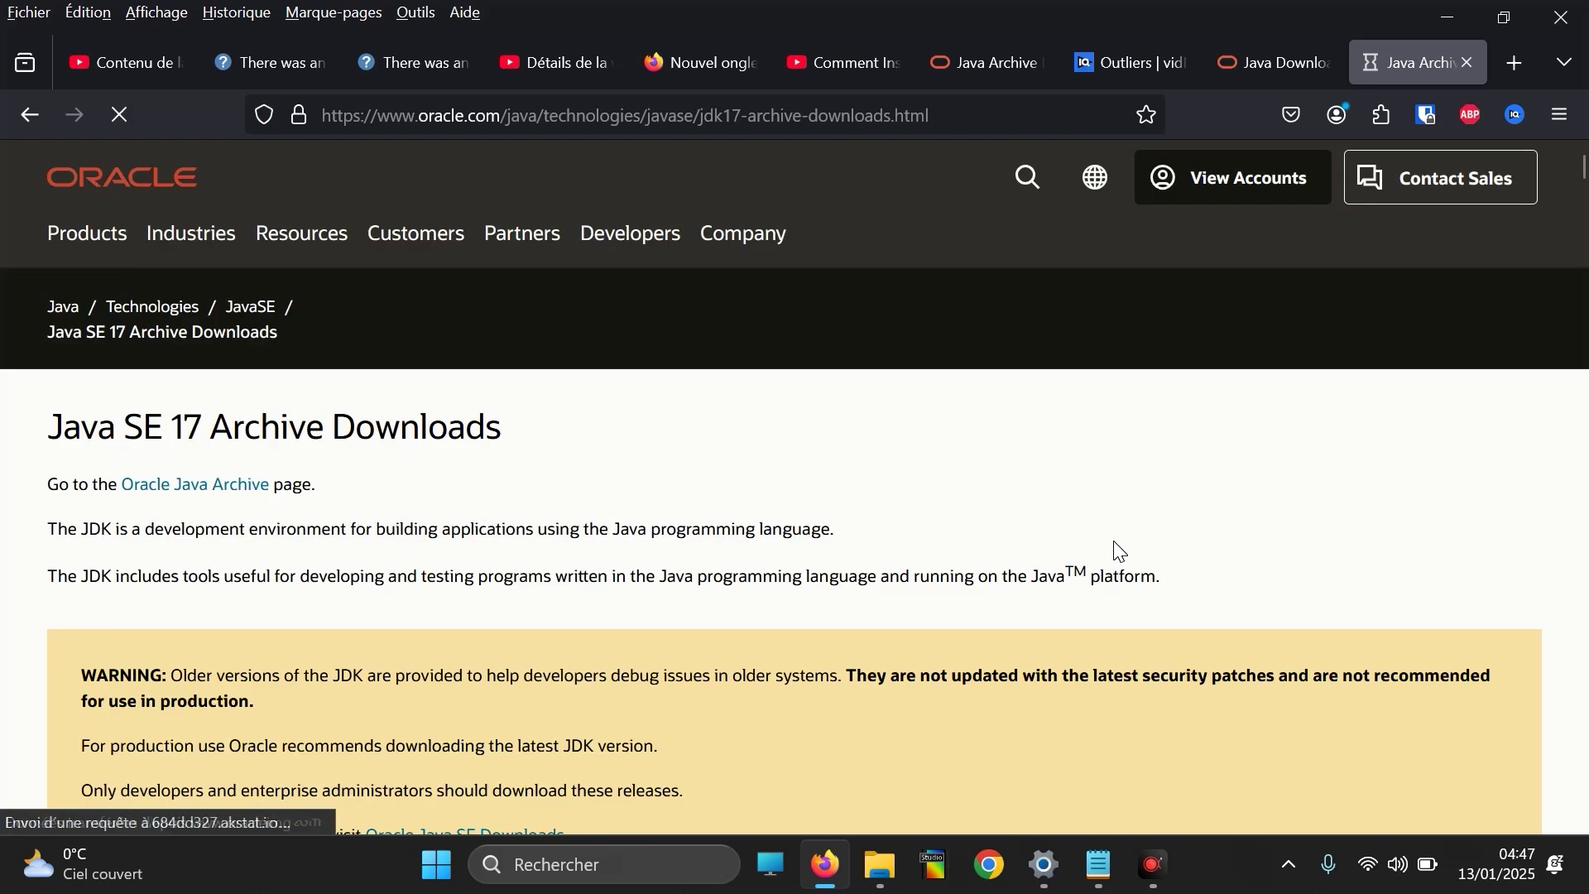
- Download jdk-17.0.12_windows-x64_bin.exe, the Windows x64 Installer, from the Java SE Development Kit 17.0.12 table
drag(1582, 168, 1582, 194)
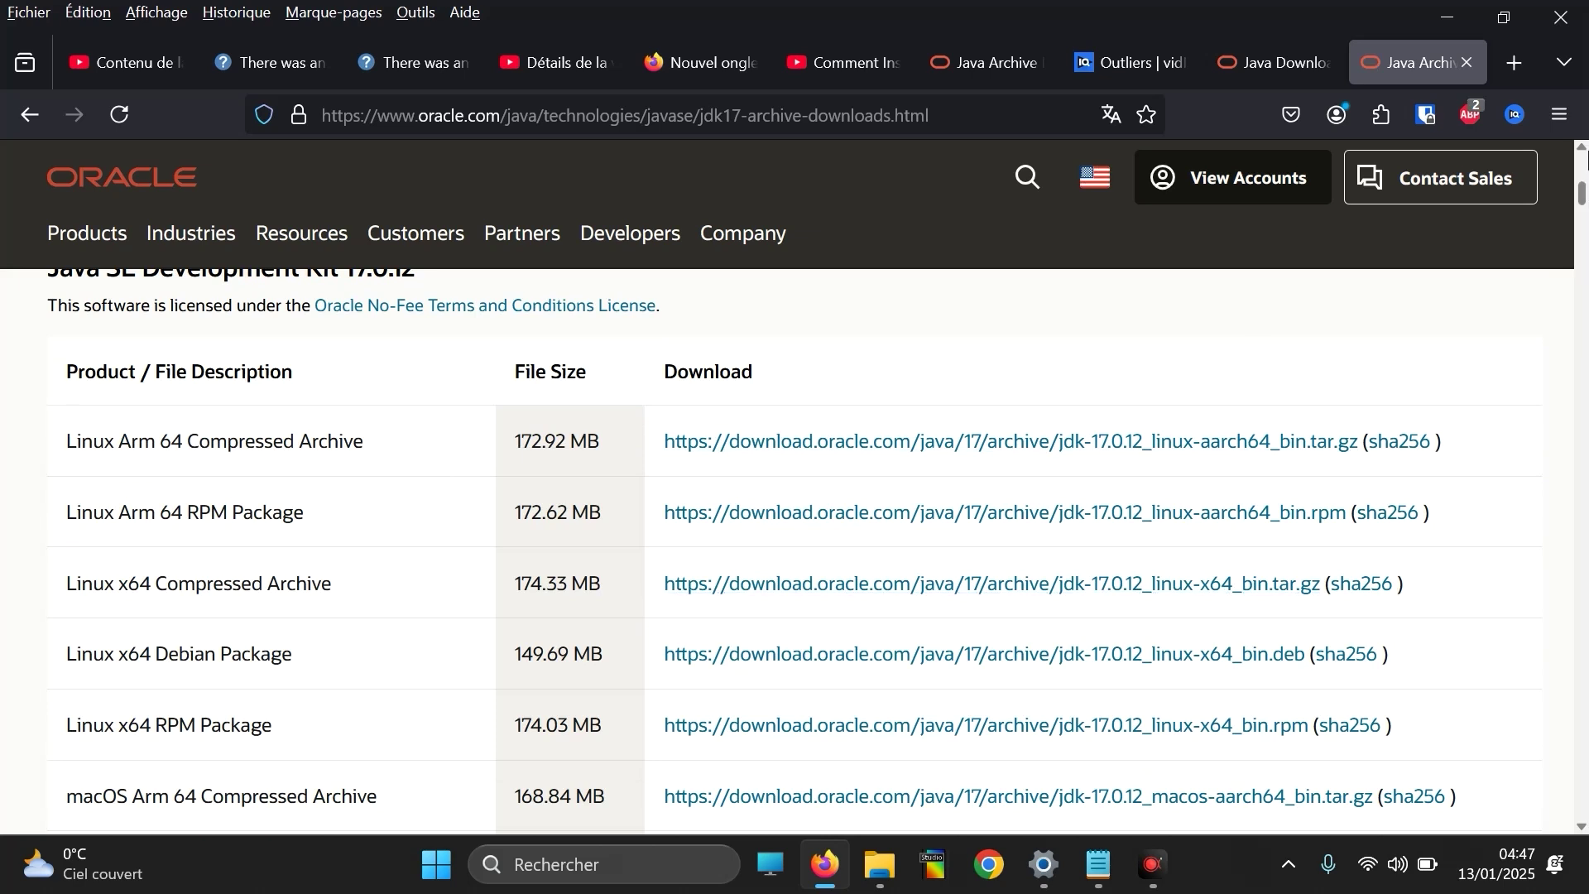
drag(1583, 194, 1583, 212)
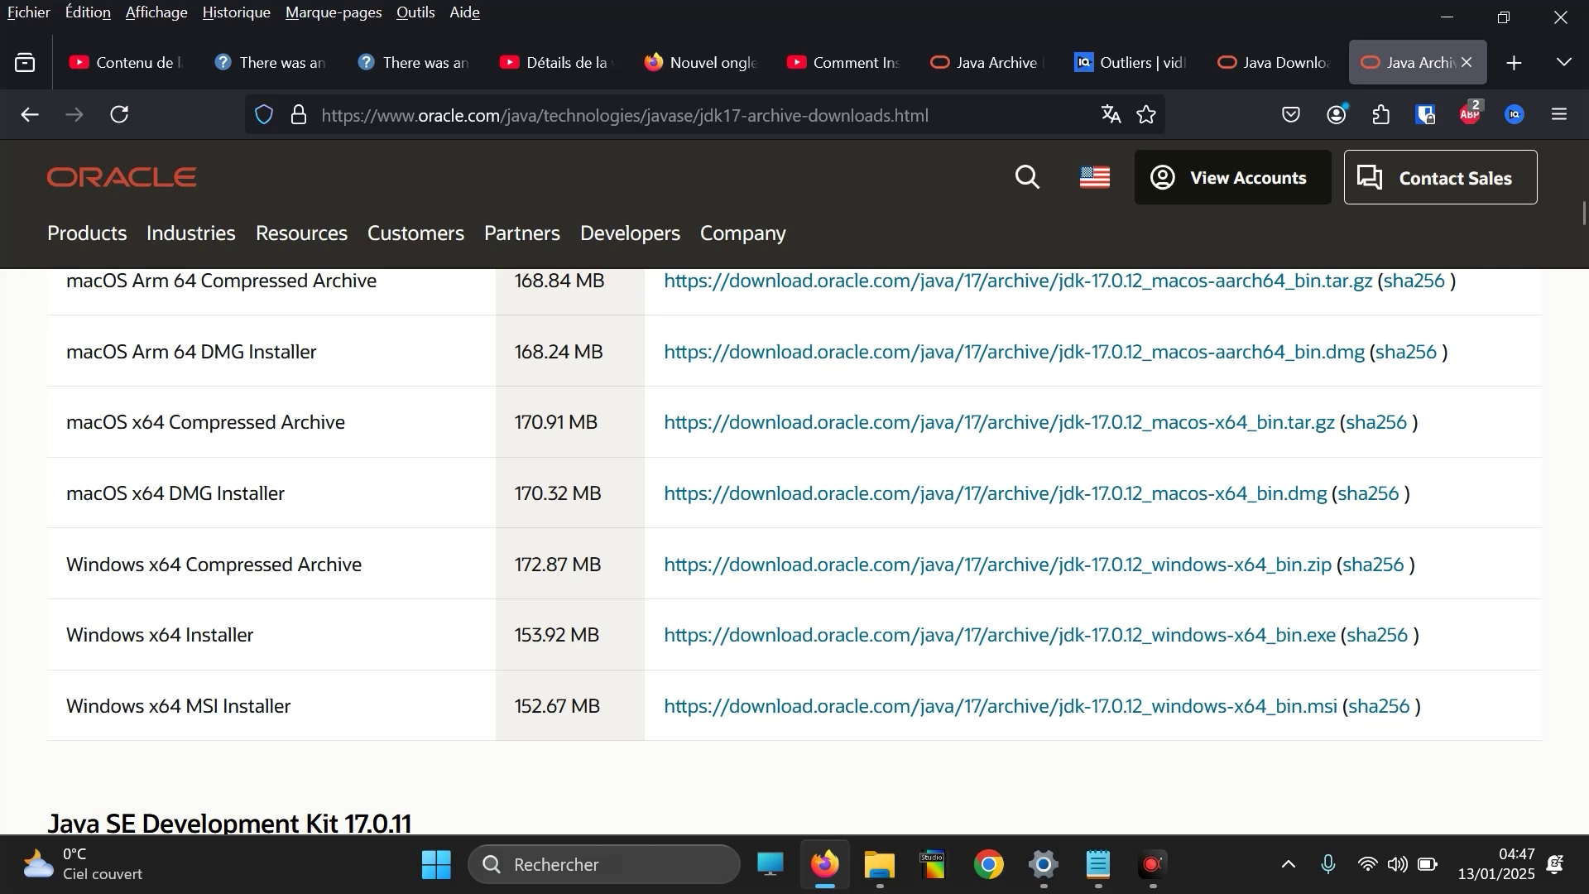
click(750, 643)
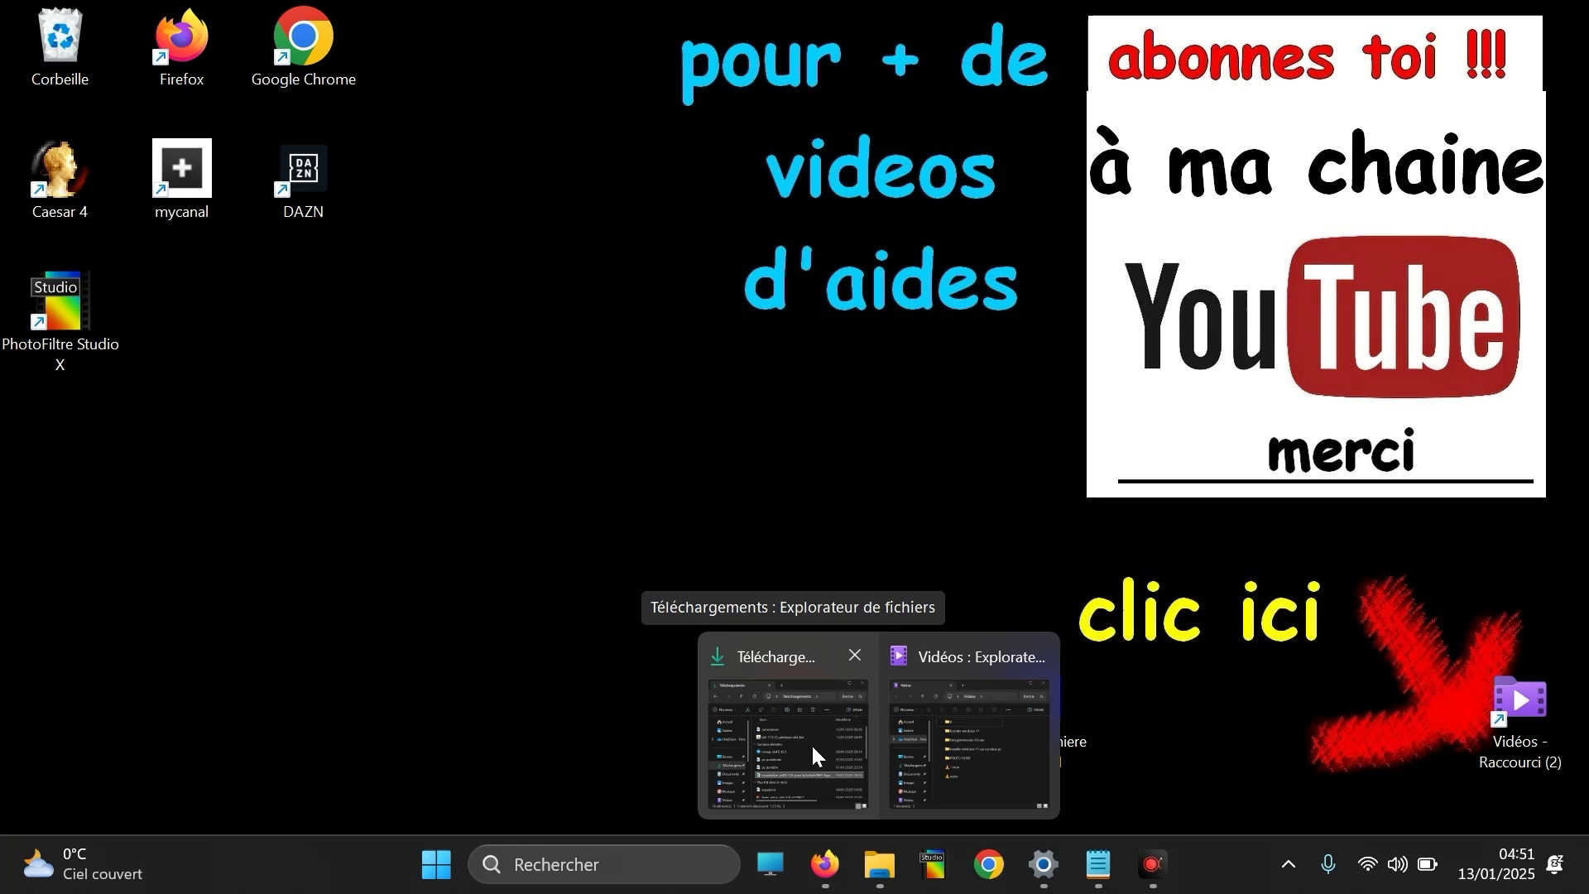
- Launch the downloaded jdk-17.0.12_windows-x64_bin installer and start installing the JDK in the default folder C:\Program Files\Java\jdk-17\
click(811, 745)
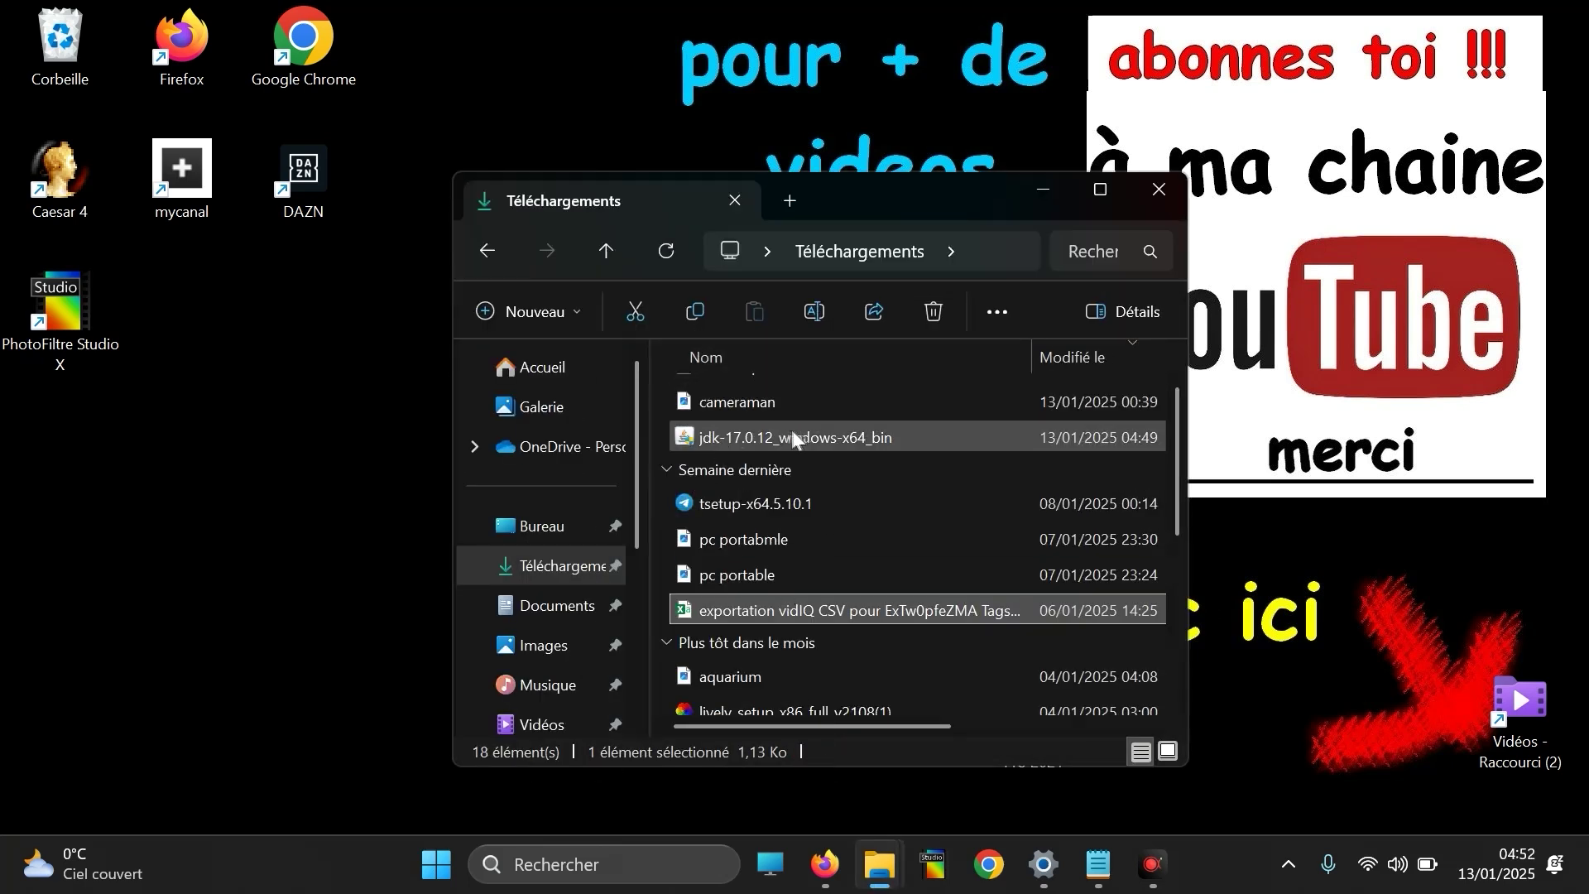
double_click(801, 432)
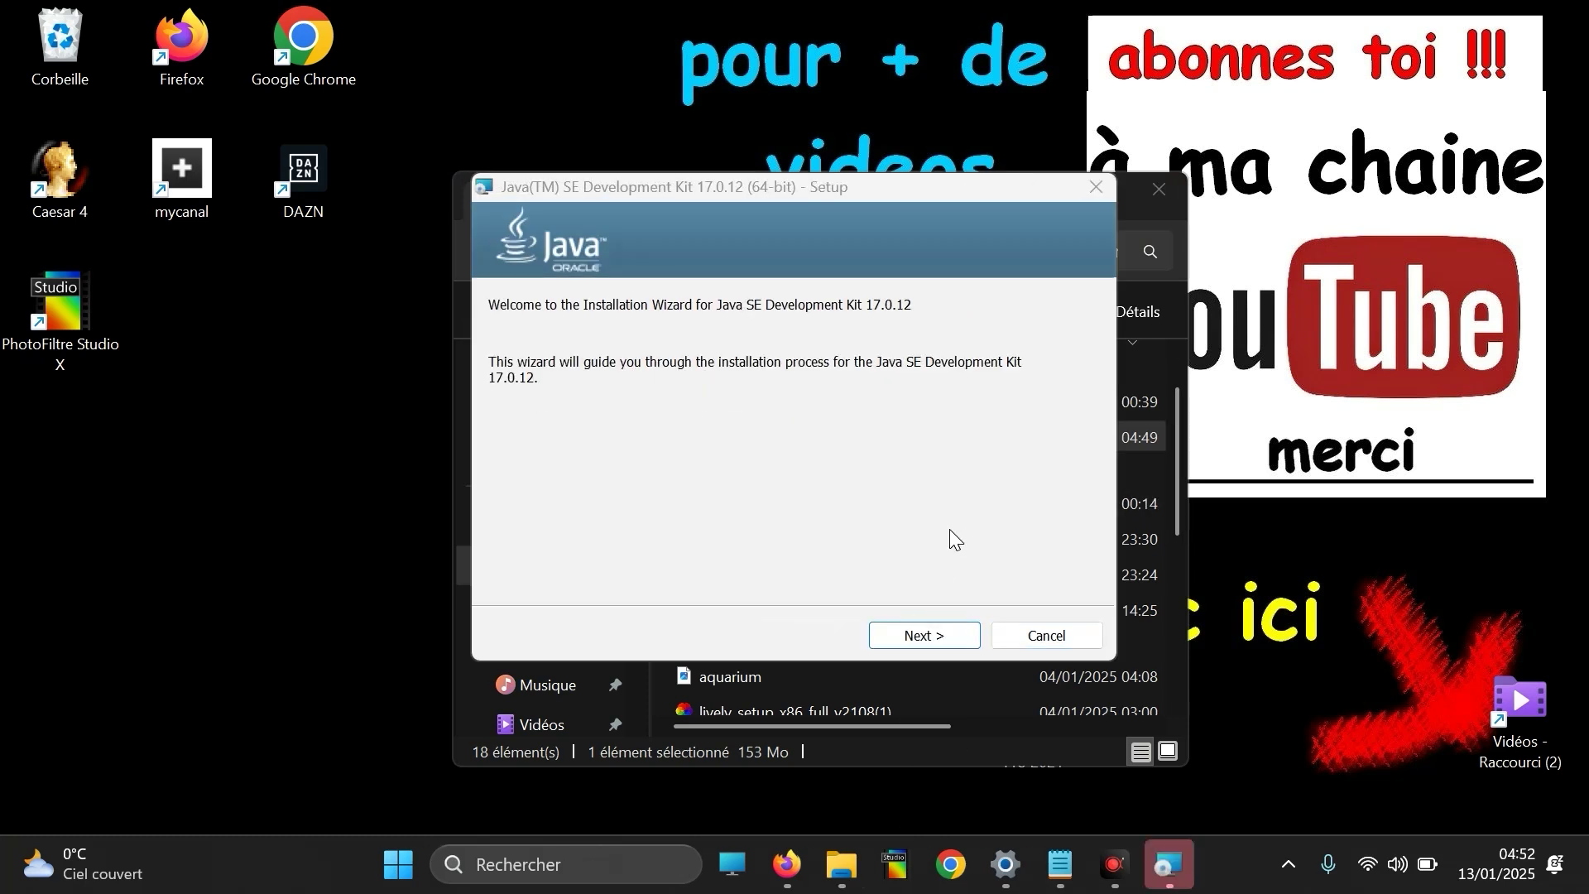
click(917, 635)
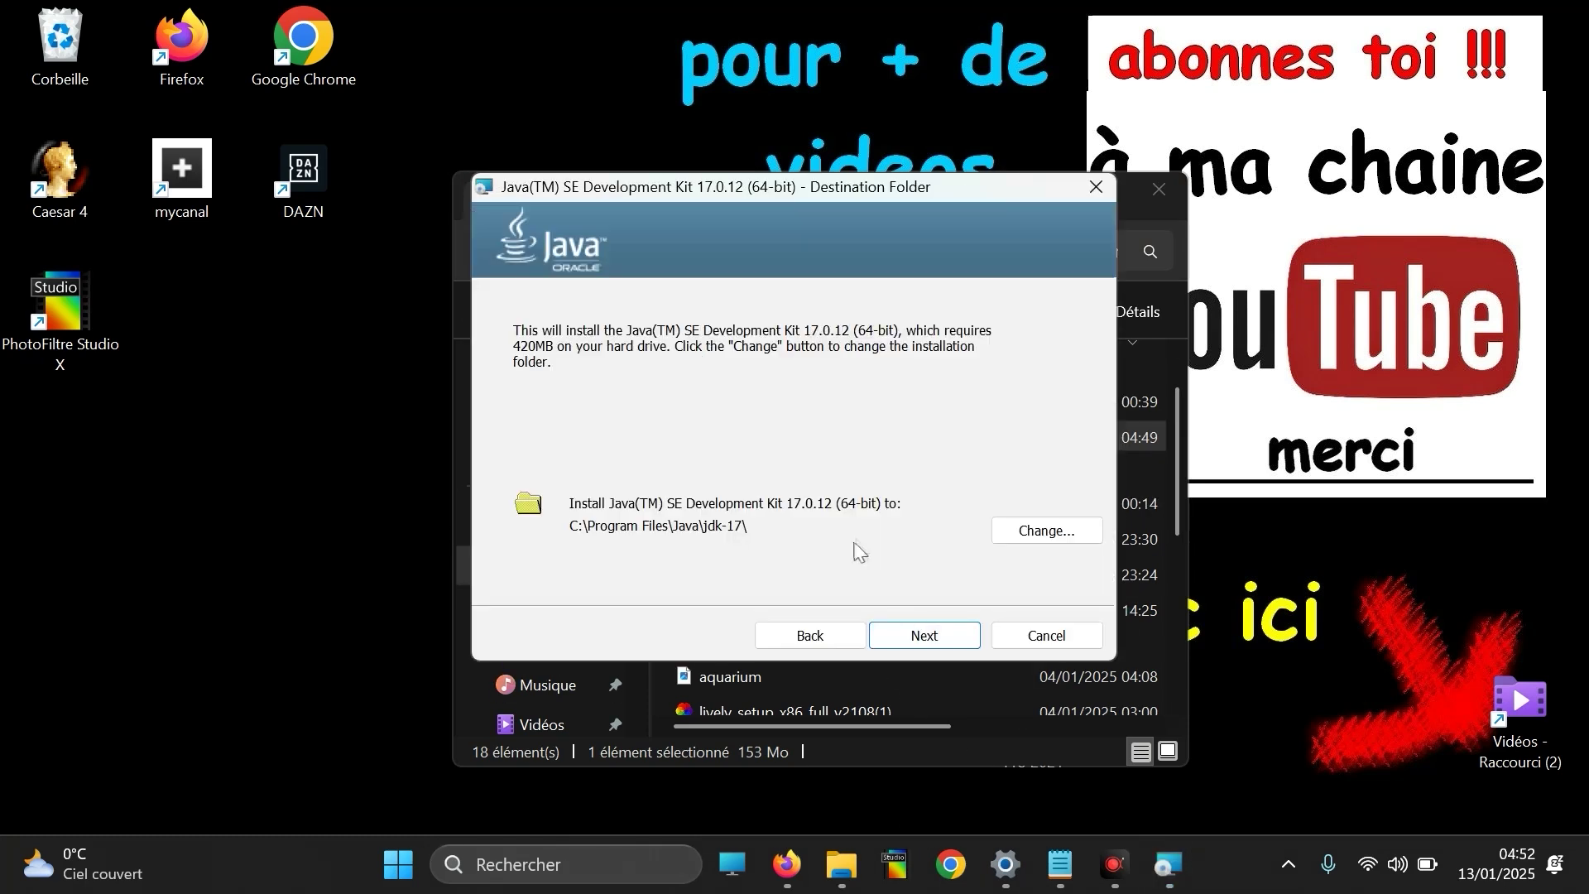
click(917, 634)
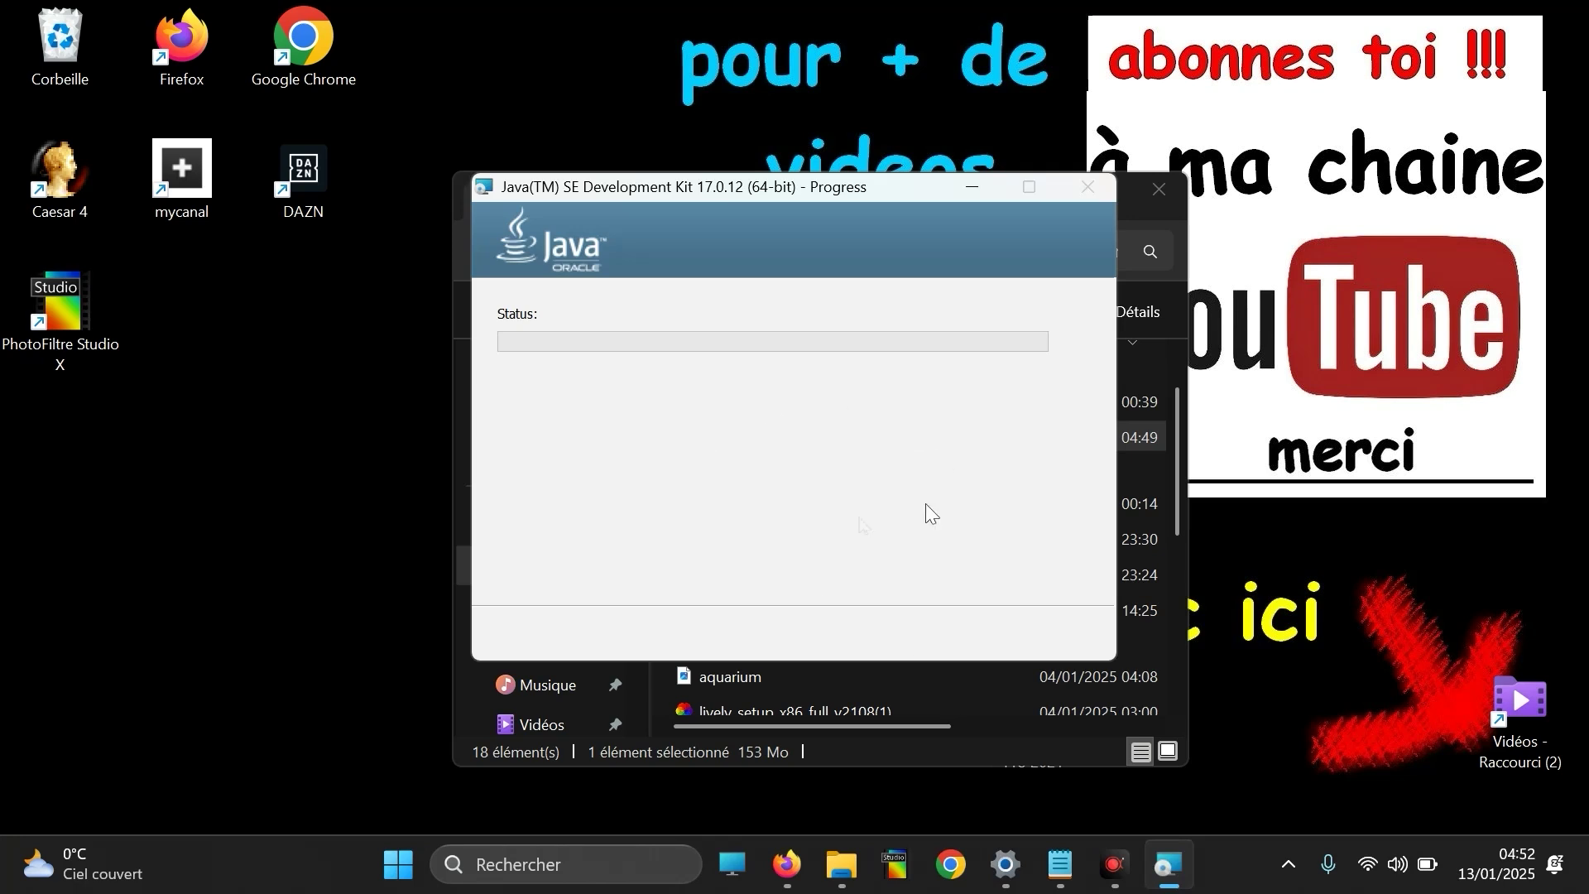